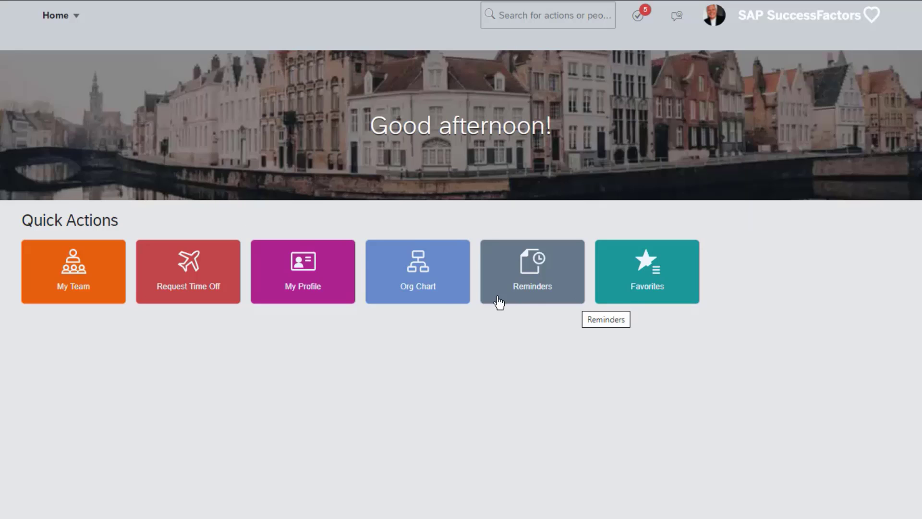
Step: Open My Profile, show all Personal Information details, and scroll to Employment Information's Job Information
click(303, 278)
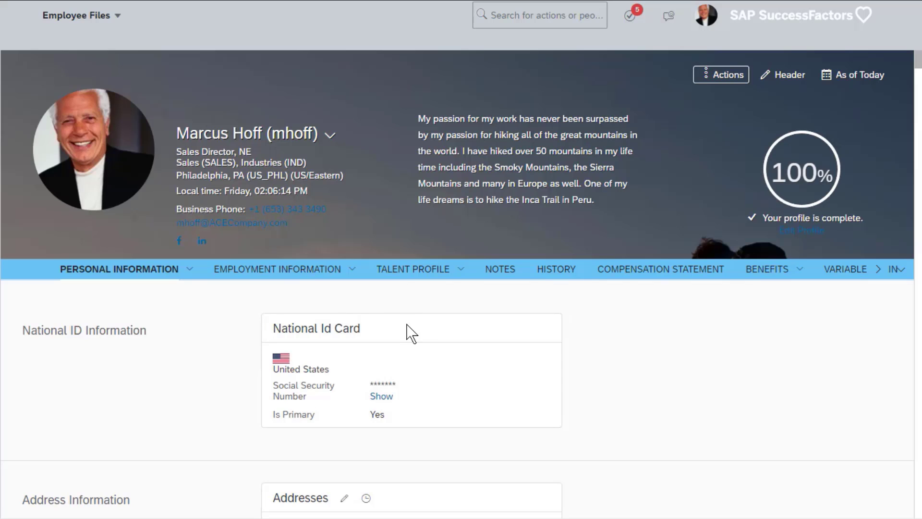
scroll(466, 368, down, 8)
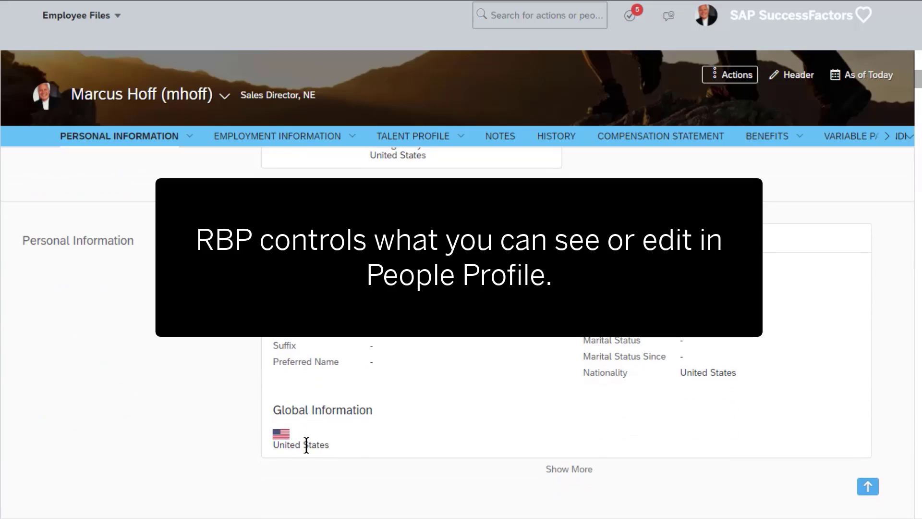
click(552, 469)
scroll(557, 473, up, 5)
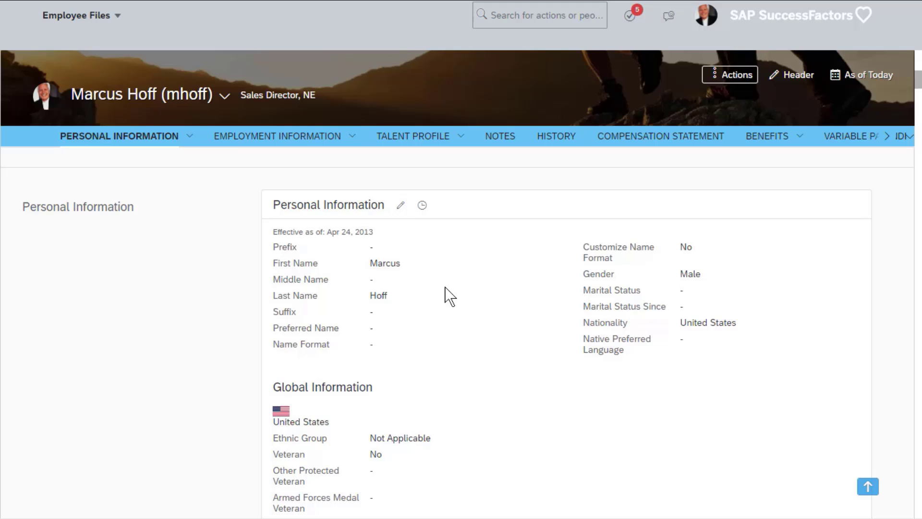
scroll(473, 372, down, 10)
scroll(474, 381, down, 15)
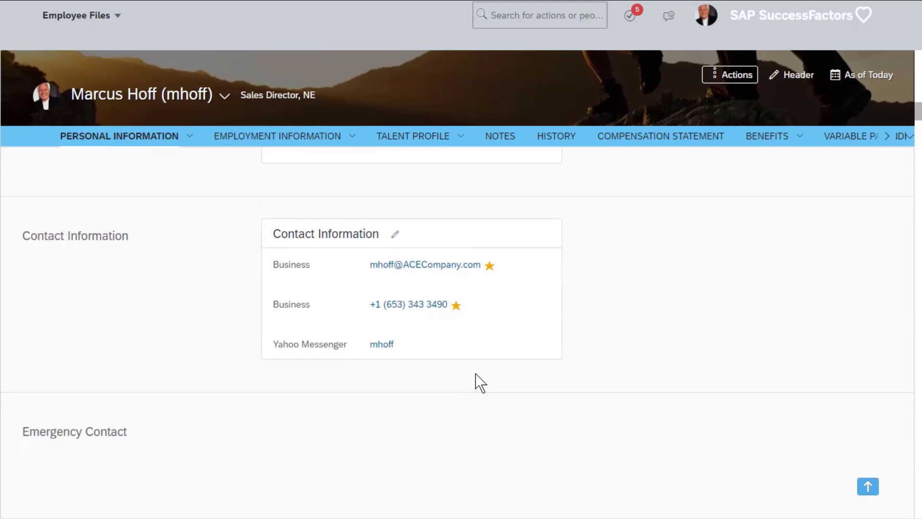
scroll(480, 382, down, 8)
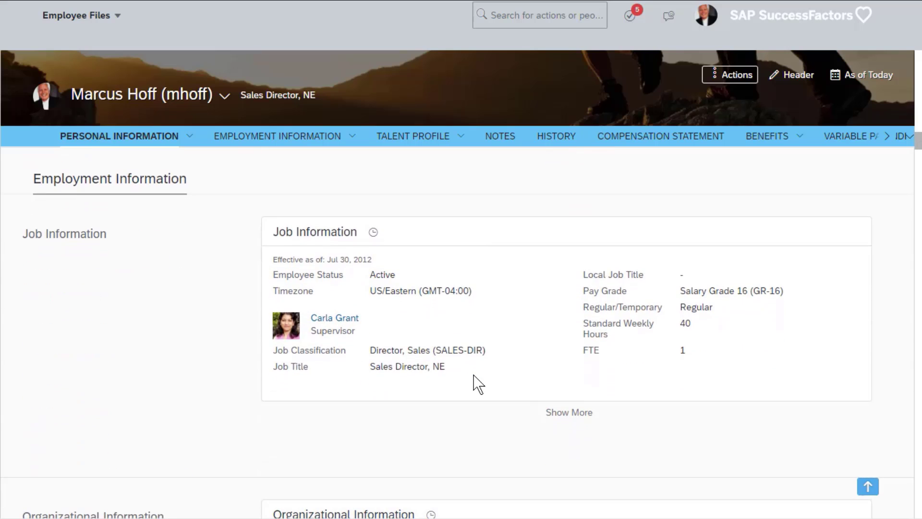
click(374, 289)
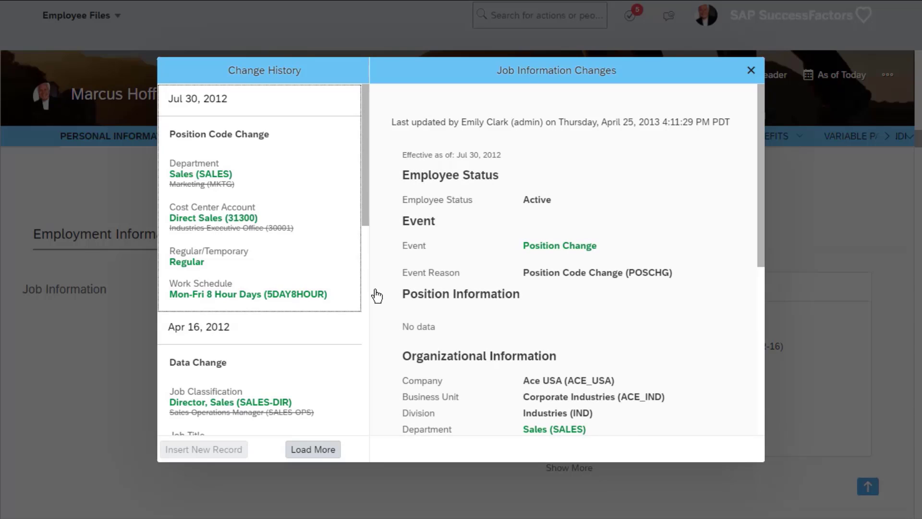
scroll(350, 349, down, 9)
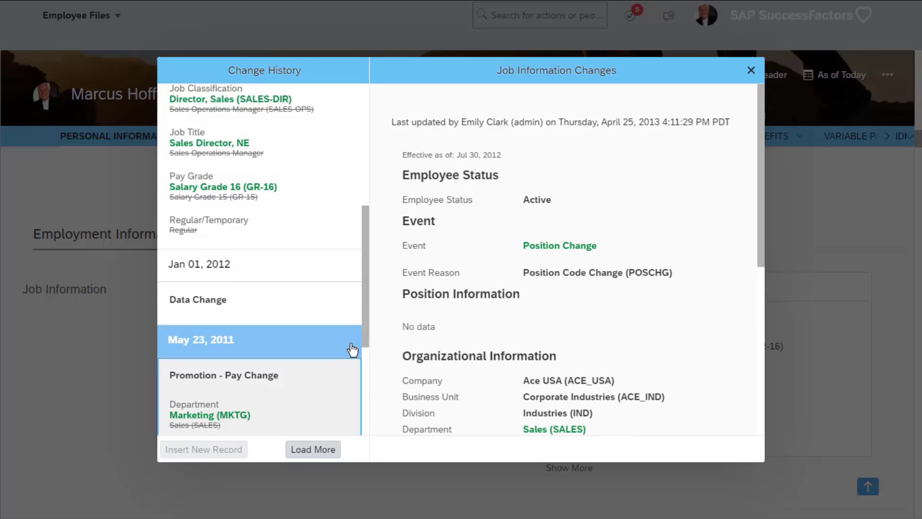
click(300, 265)
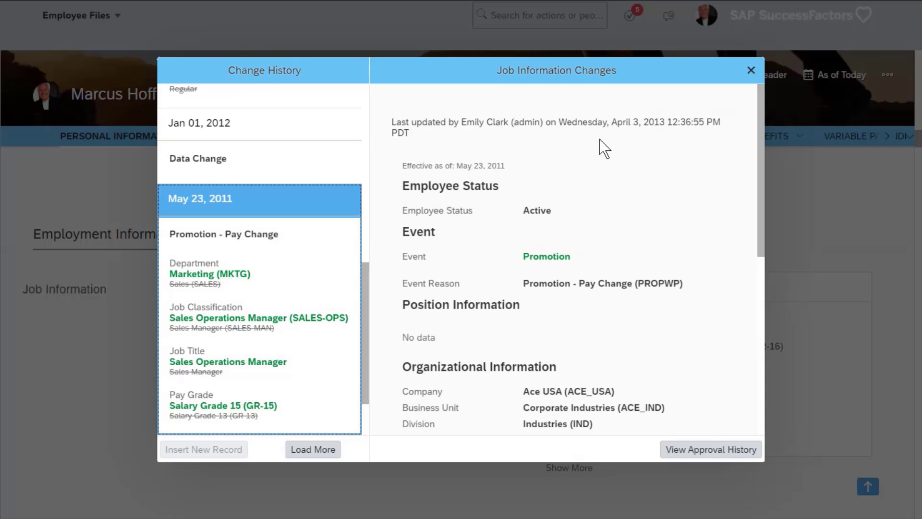
click(751, 73)
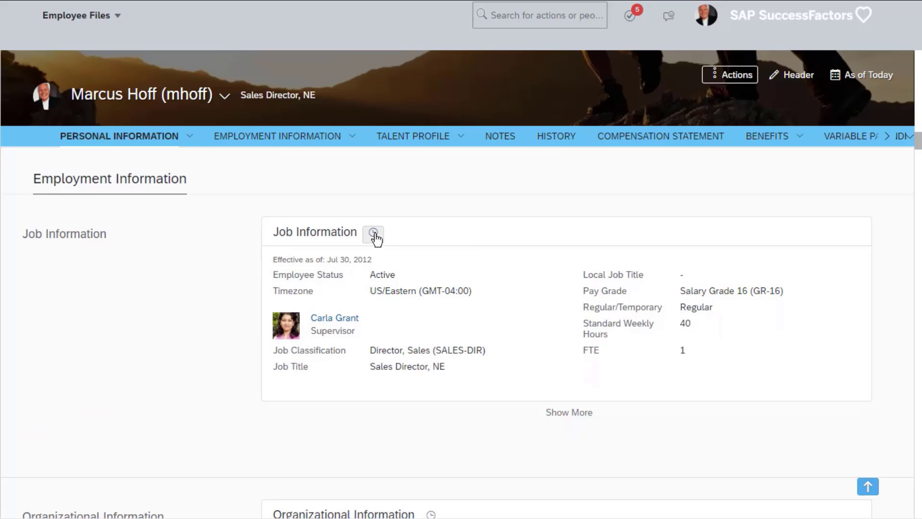
scroll(446, 355, down, 2)
scroll(455, 363, down, 6)
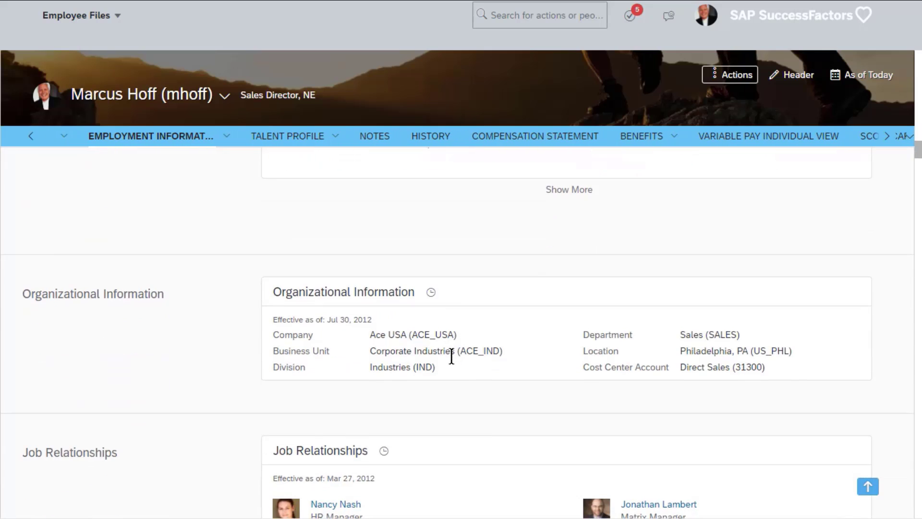
scroll(456, 438, down, 2)
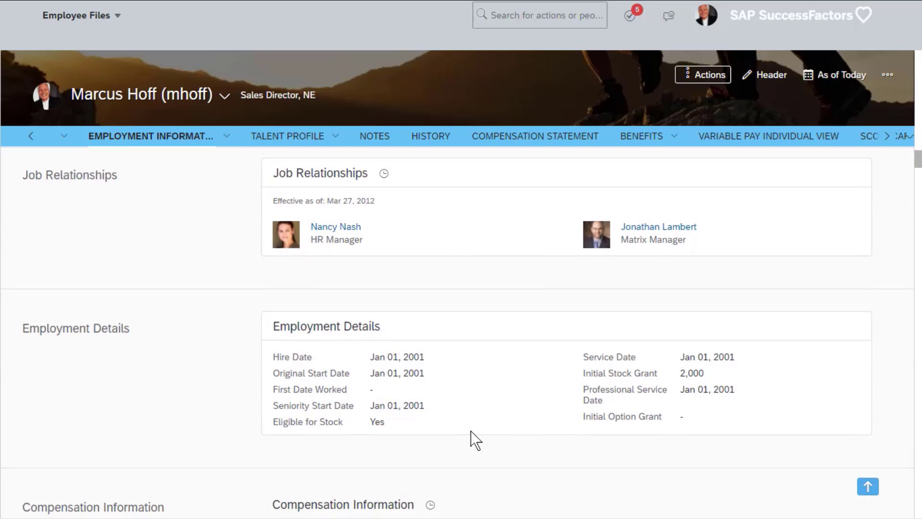
scroll(662, 441, down, 4)
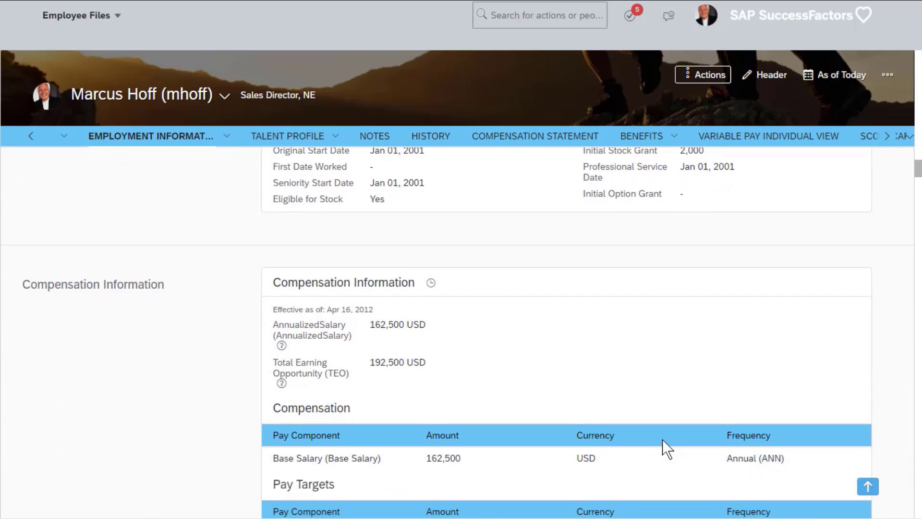
scroll(661, 440, down, 1)
scroll(662, 440, down, 5)
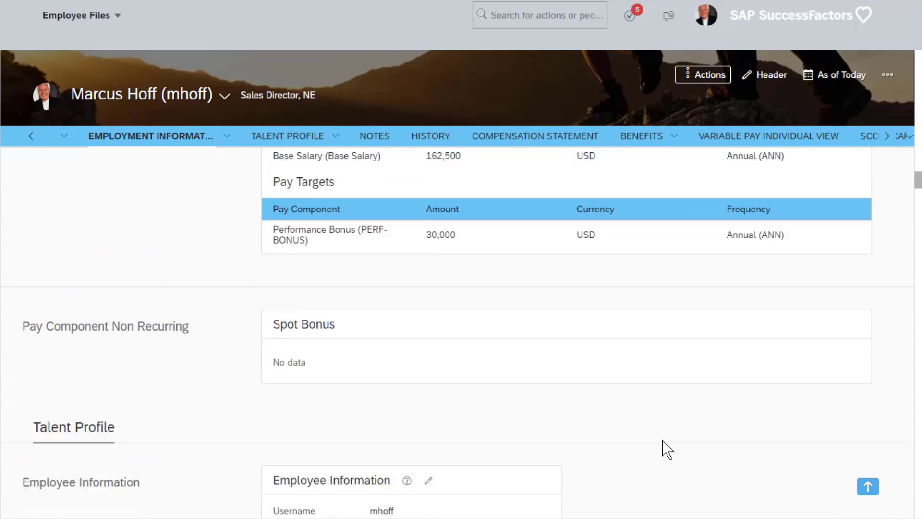
scroll(661, 447, up, 15)
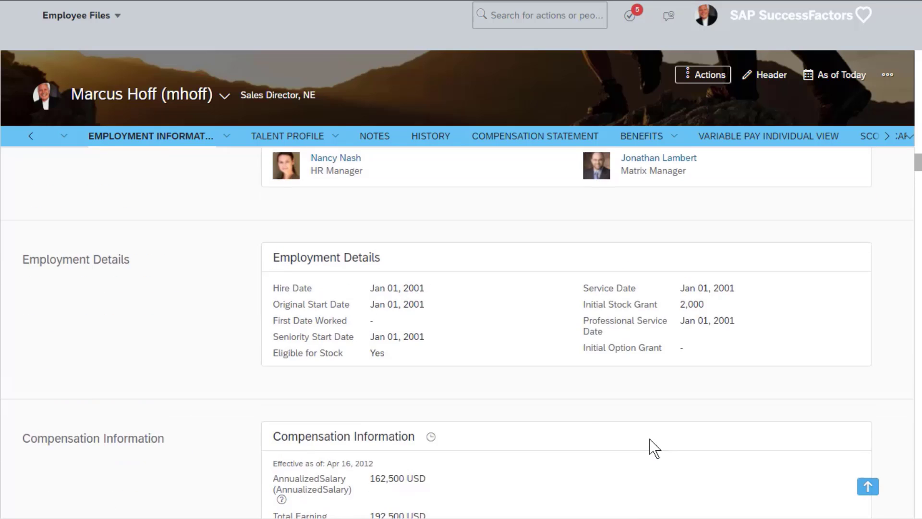
scroll(652, 447, up, 4)
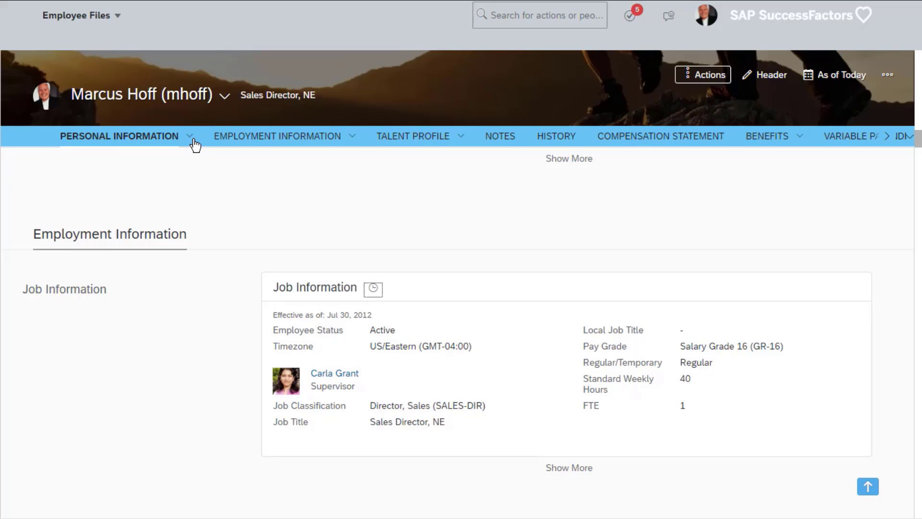
Step: Start editing Personal Information and enter a Preferred Name
mouse_move(192, 143)
click(139, 197)
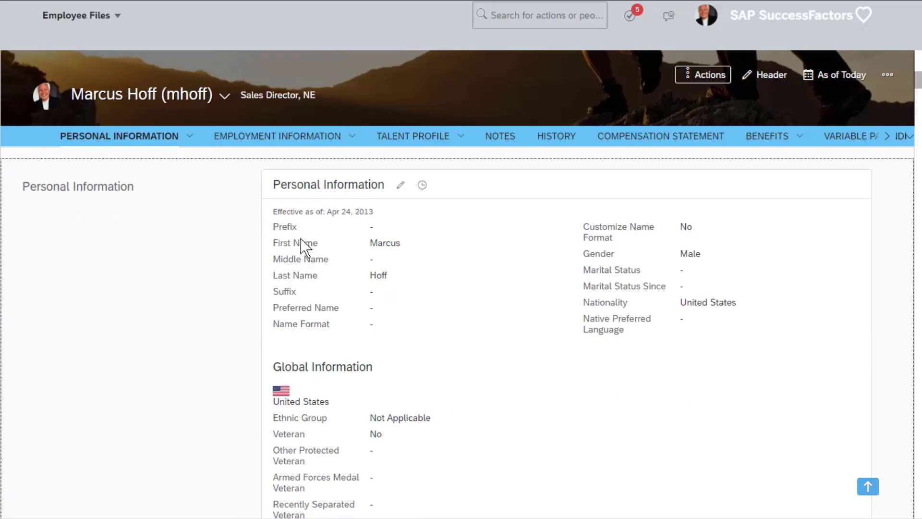
click(402, 189)
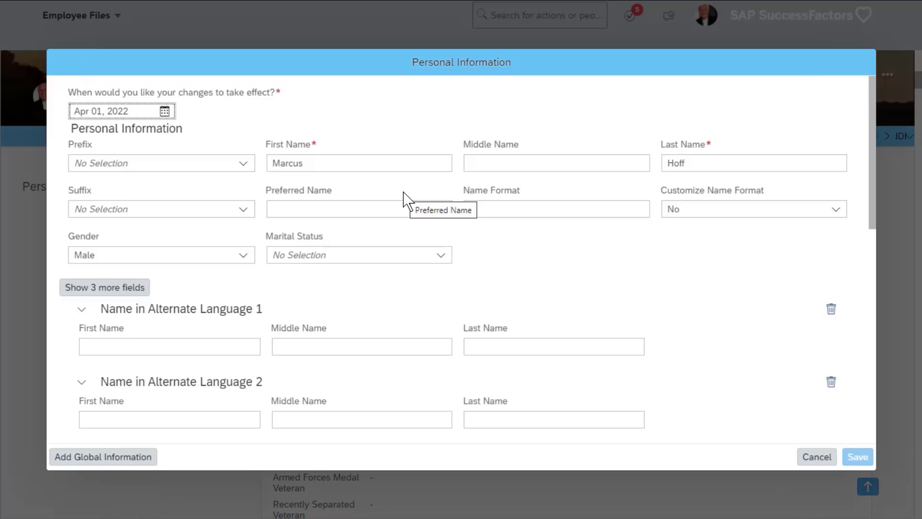
click(355, 214)
text(Marcus)
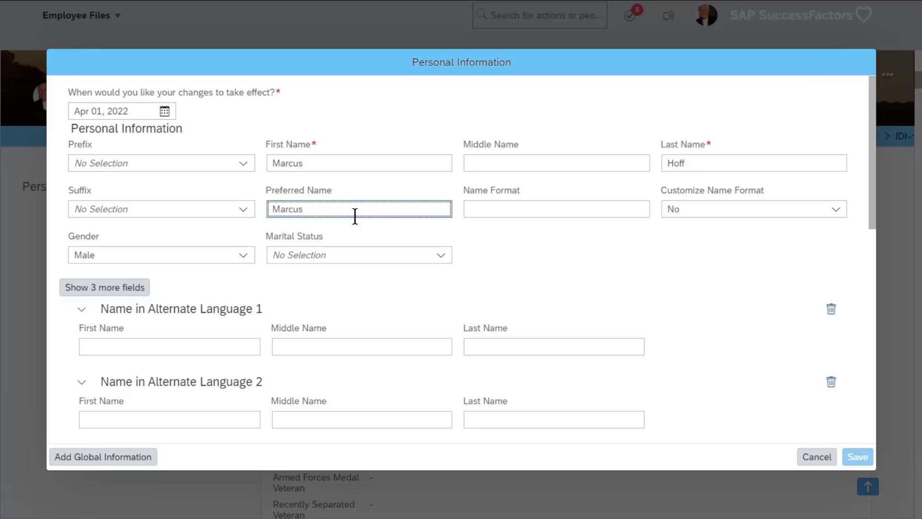
Step: Set marital status to Single and native preferred language to English, then save
click(116, 289)
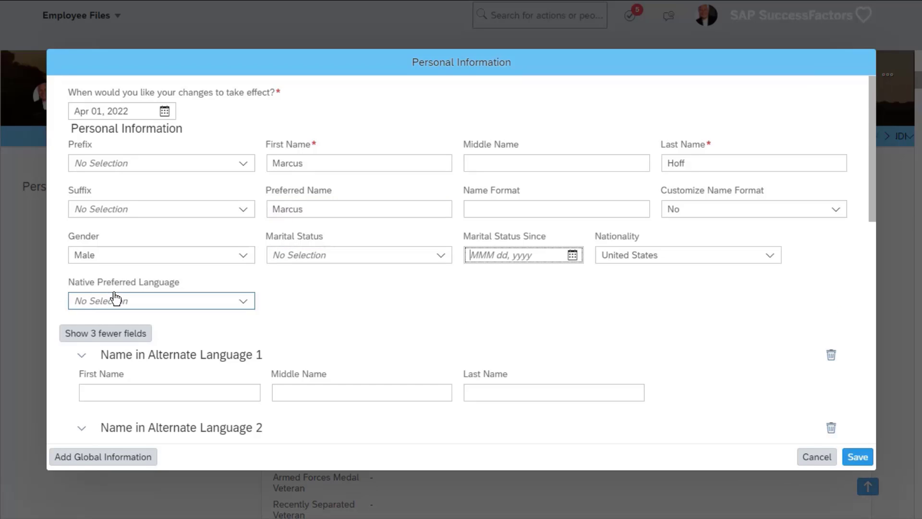
click(439, 256)
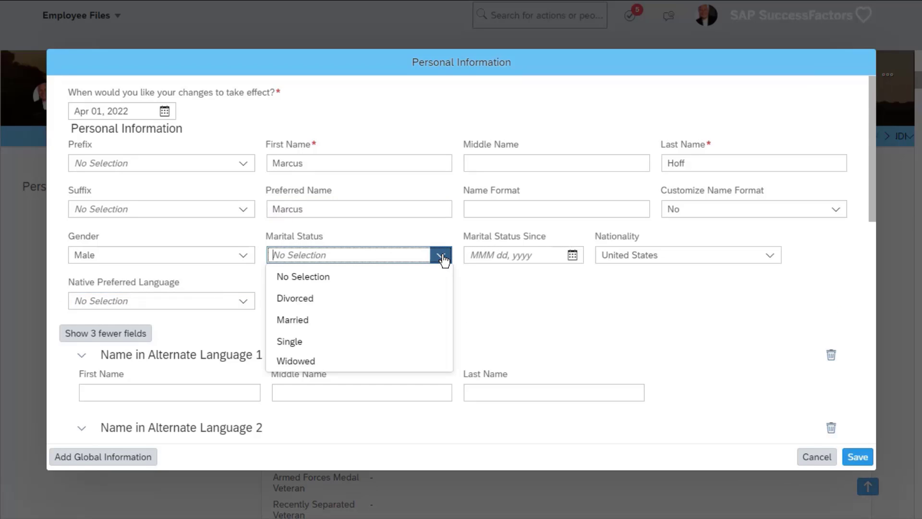
click(291, 342)
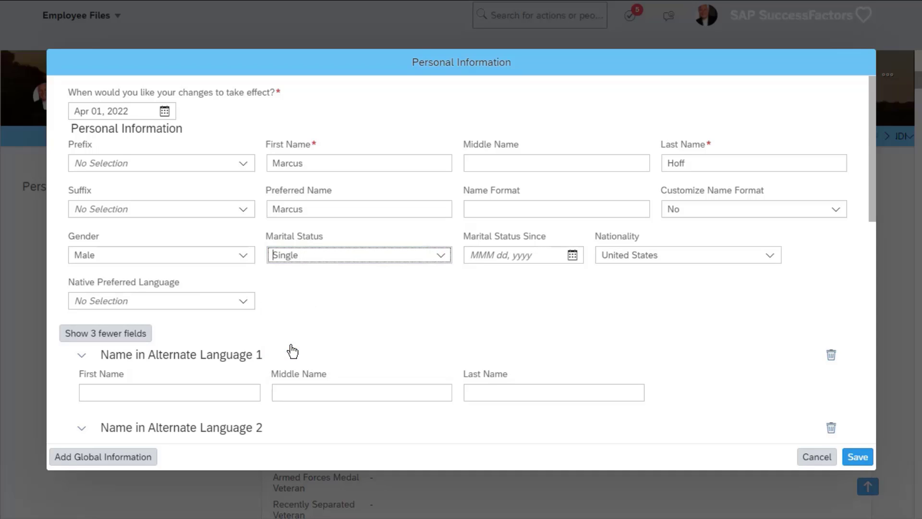
click(194, 299)
text(eng)
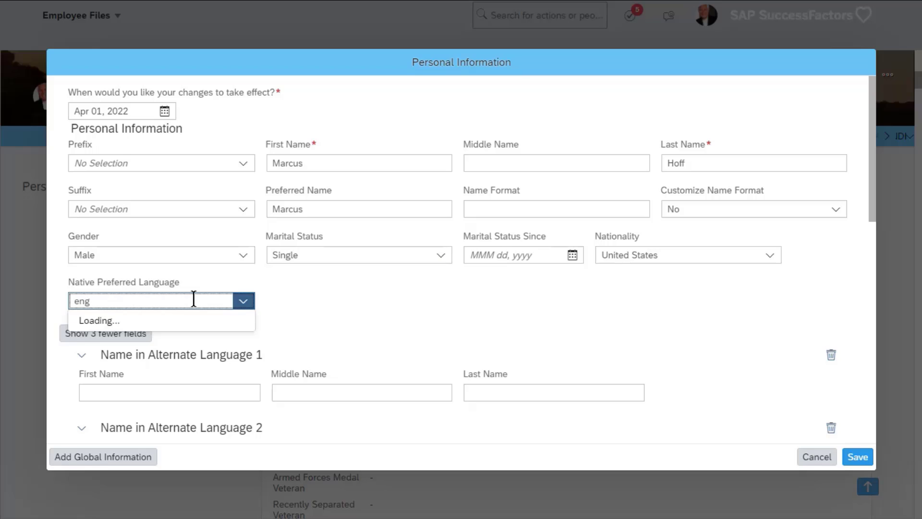
click(138, 323)
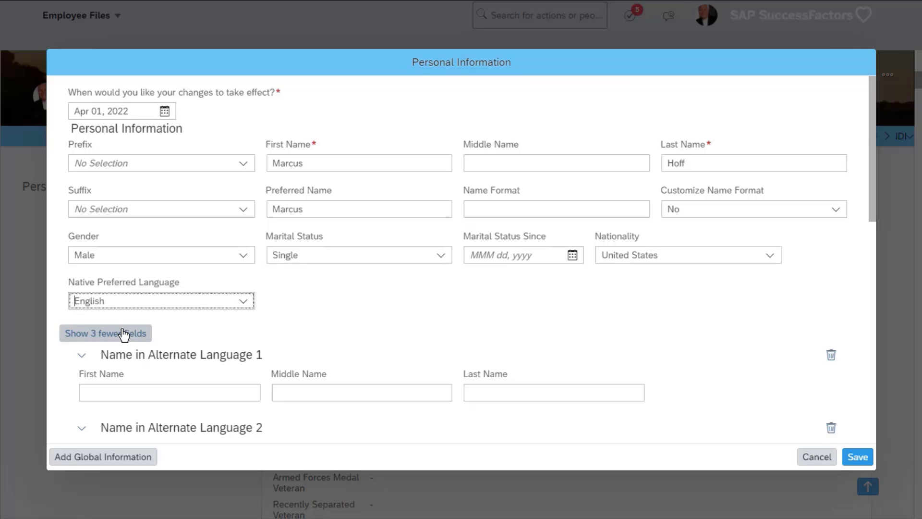
click(124, 334)
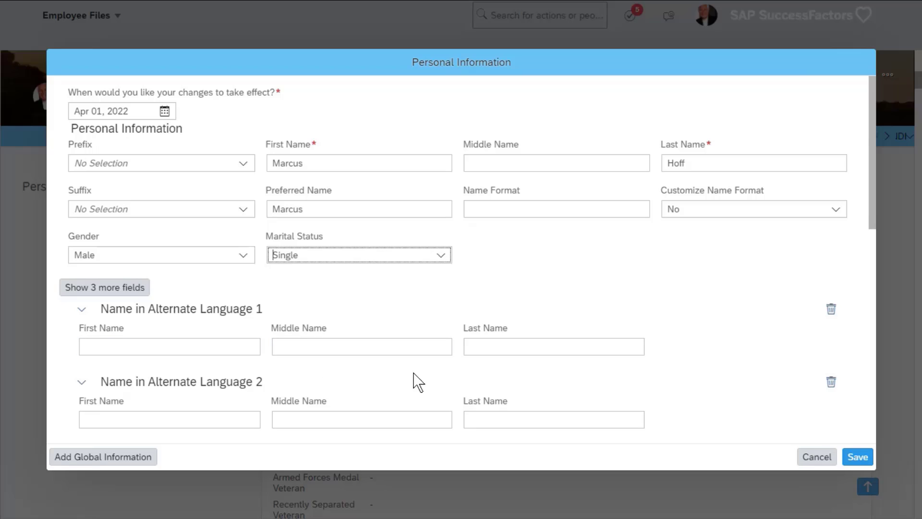
click(850, 455)
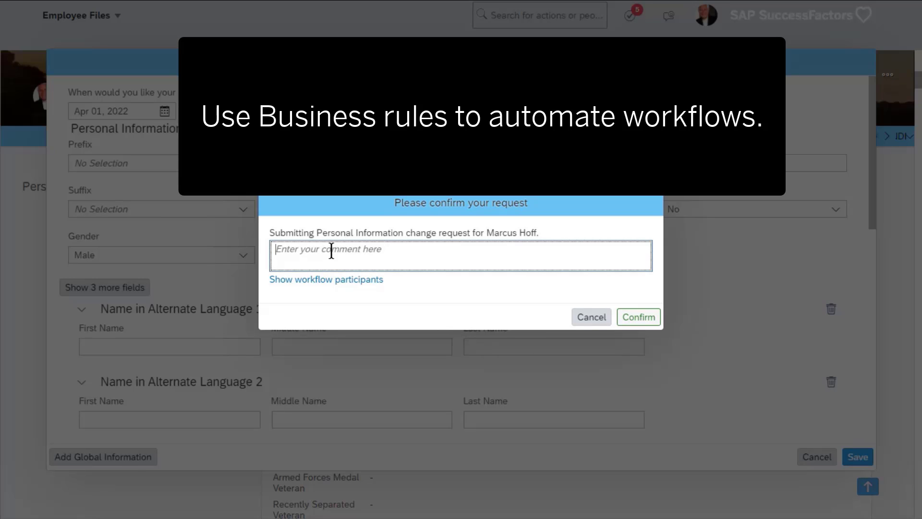
Step: Comment 'This data was missing in my personal information.', check the approver, and confirm the request
text(This data was mis)
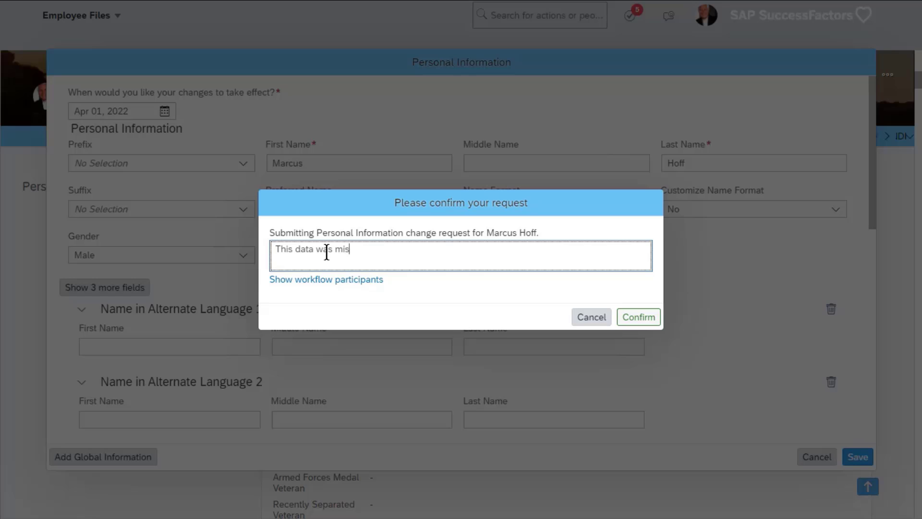
text(sing in my personal information.)
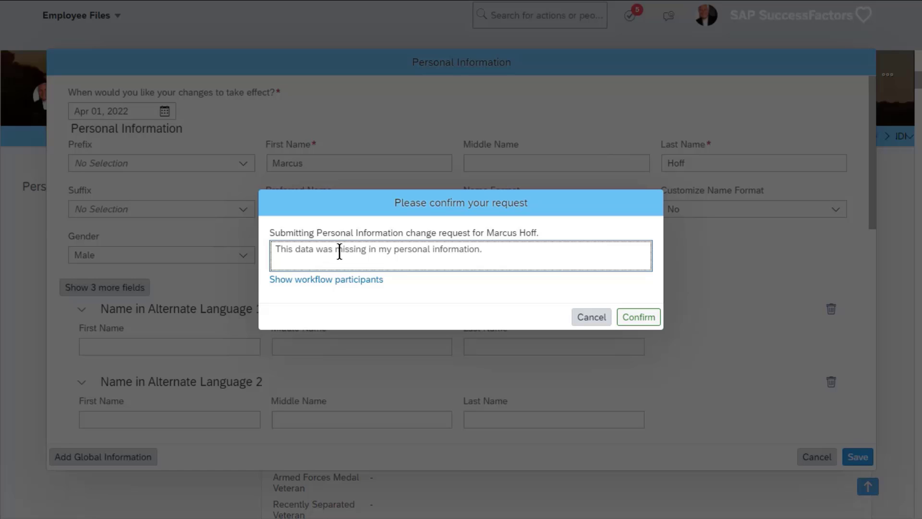
click(348, 280)
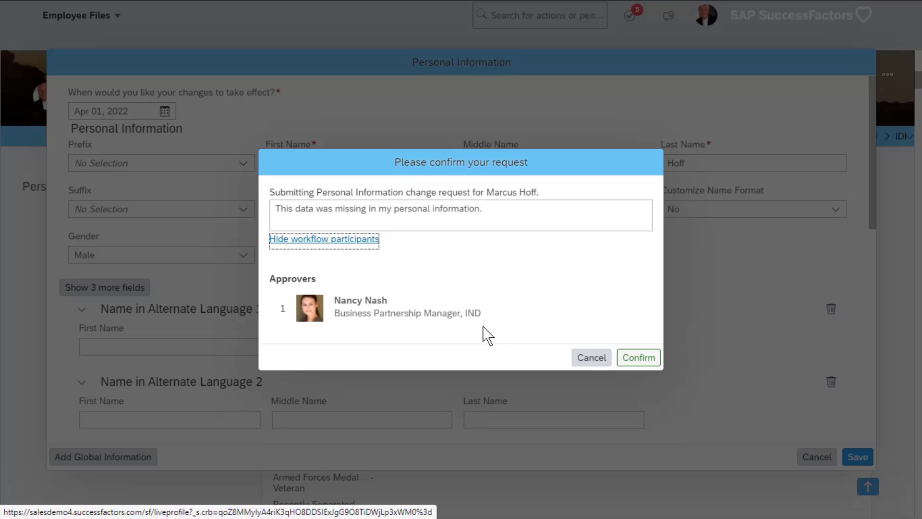
click(639, 358)
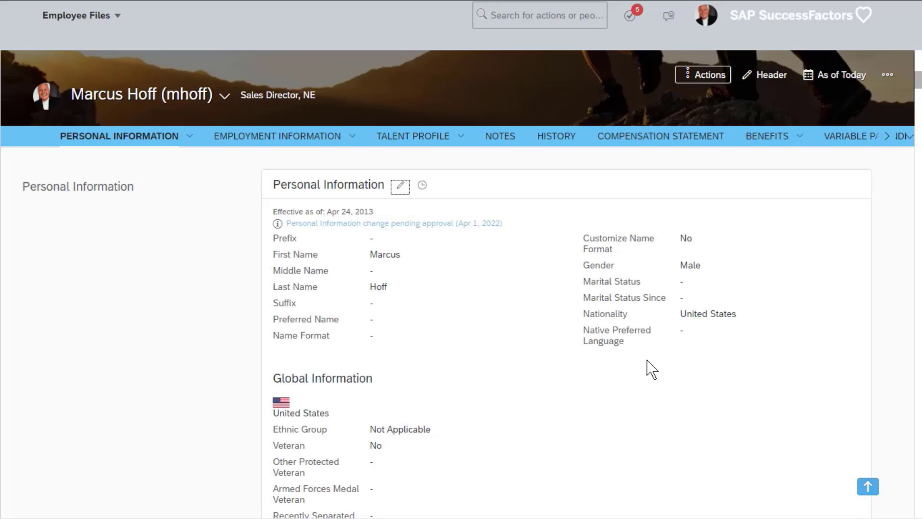
Step: Open the org chart via search, go up one level, and view the VP, Sales quick card
click(541, 22)
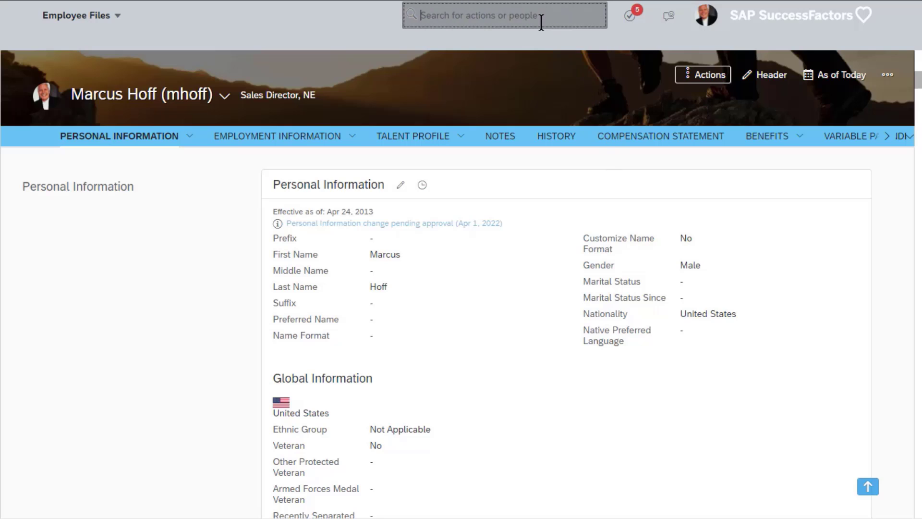
text(org chart)
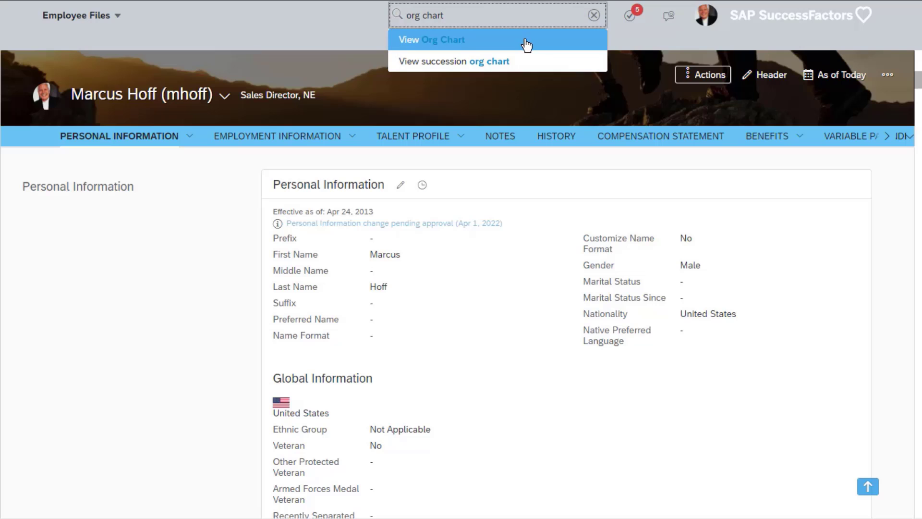
click(527, 44)
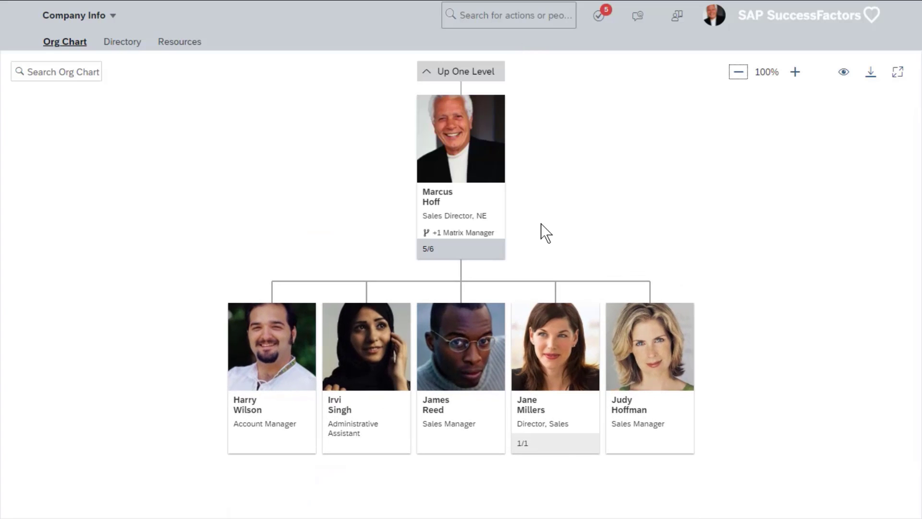
click(463, 77)
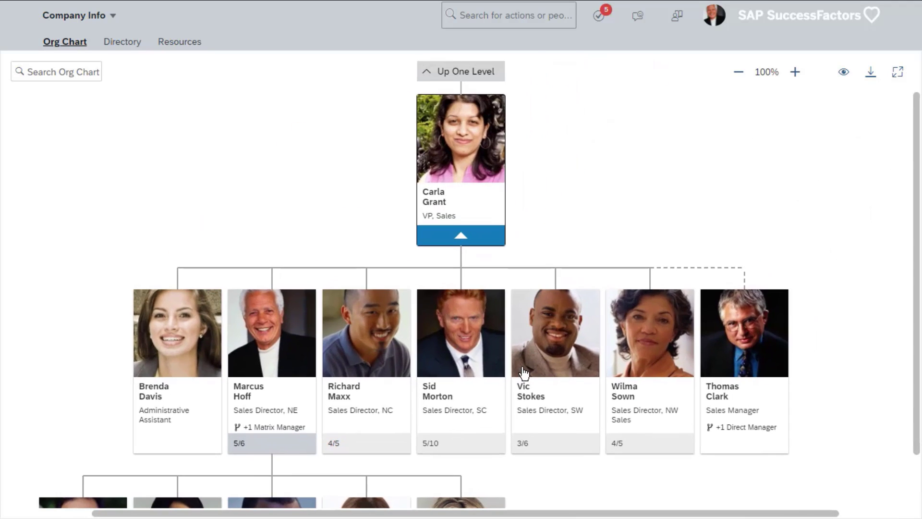
click(466, 162)
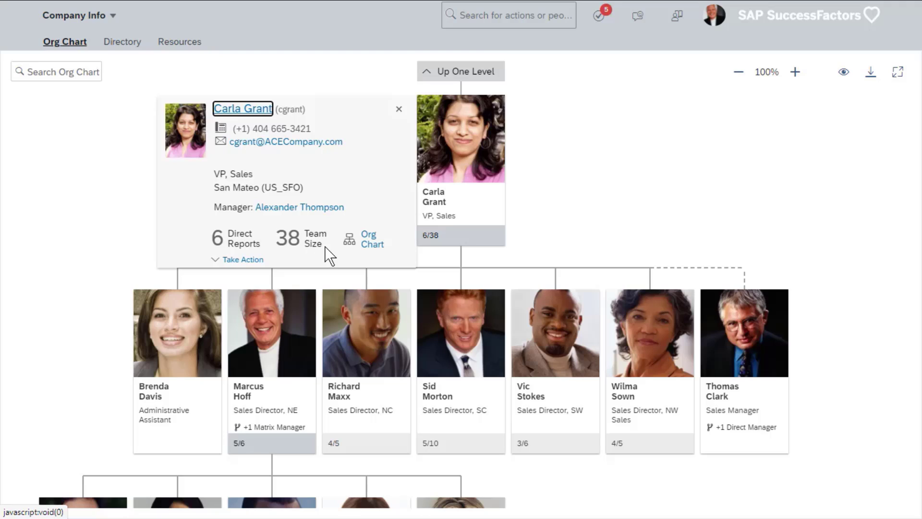
Step: Browse the administrative assistant's and Director, Sales quick cards, then reopen the VP, Sales card
click(178, 354)
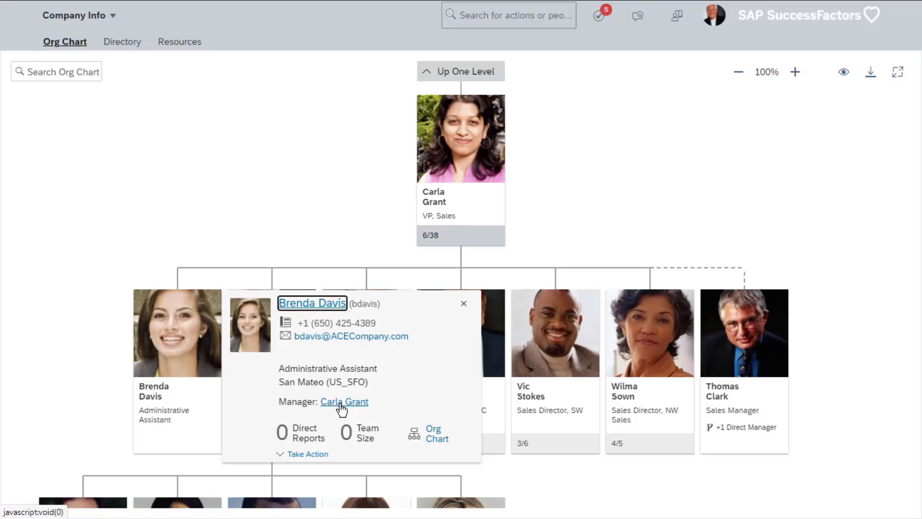
scroll(560, 489, down, 5)
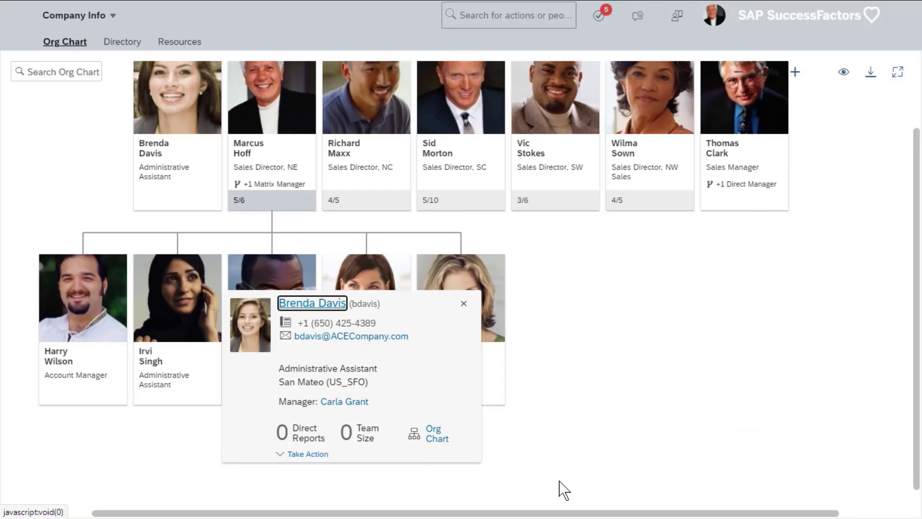
click(472, 315)
click(379, 299)
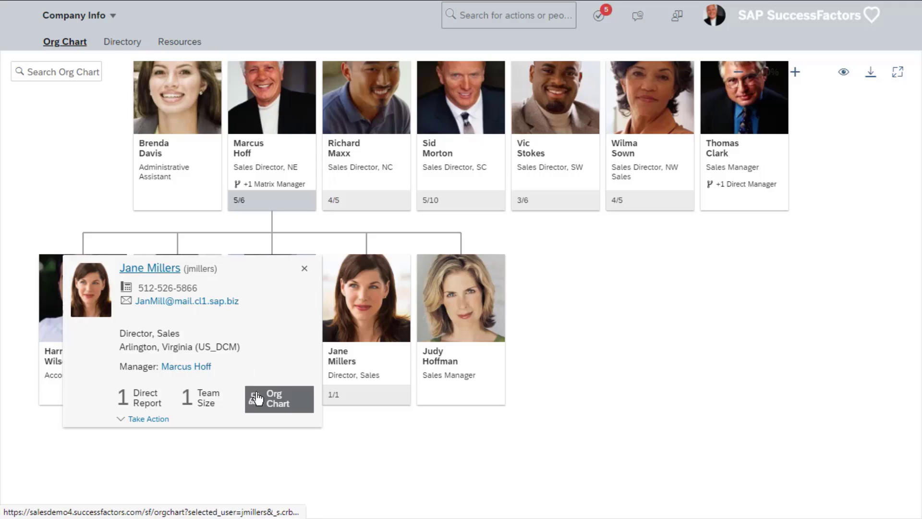
click(304, 267)
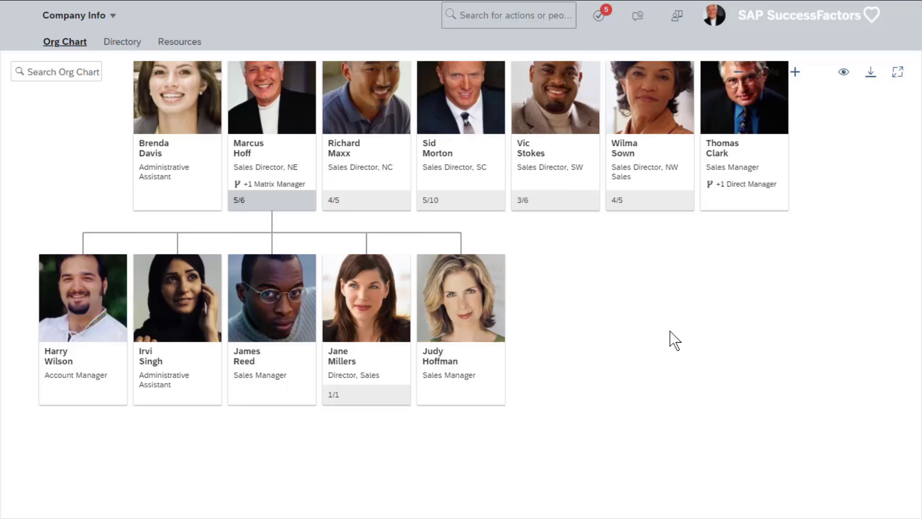
scroll(674, 340, up, 5)
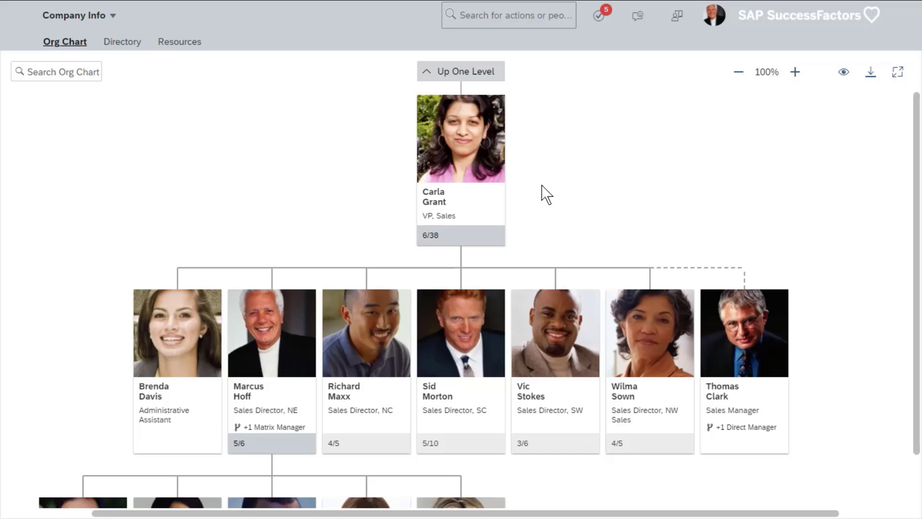
click(467, 152)
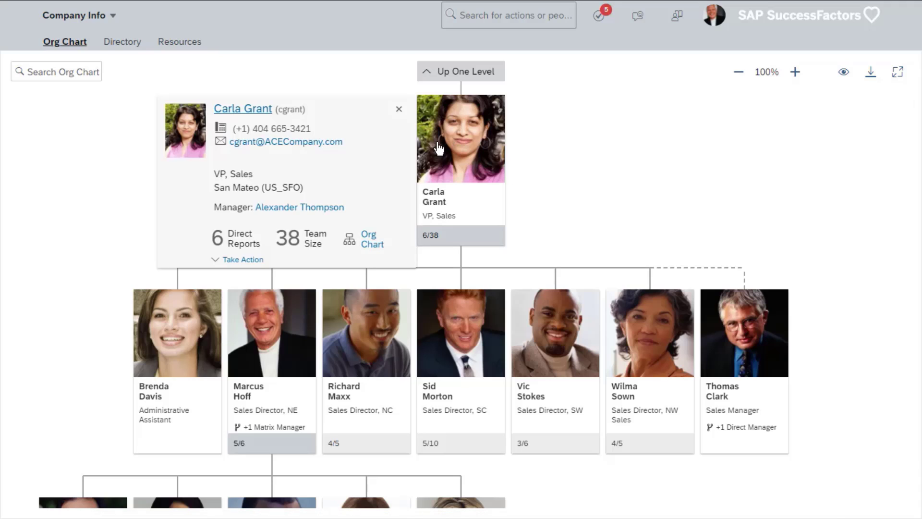
Step: Open the VP, Sales employee file and expand Employee Information to show Time Zone US/Pacific
click(244, 113)
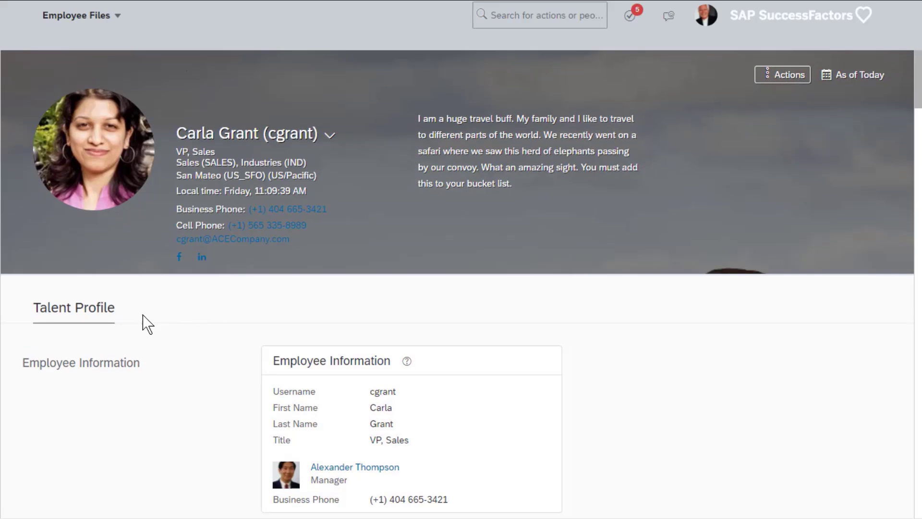
scroll(381, 354, down, 3)
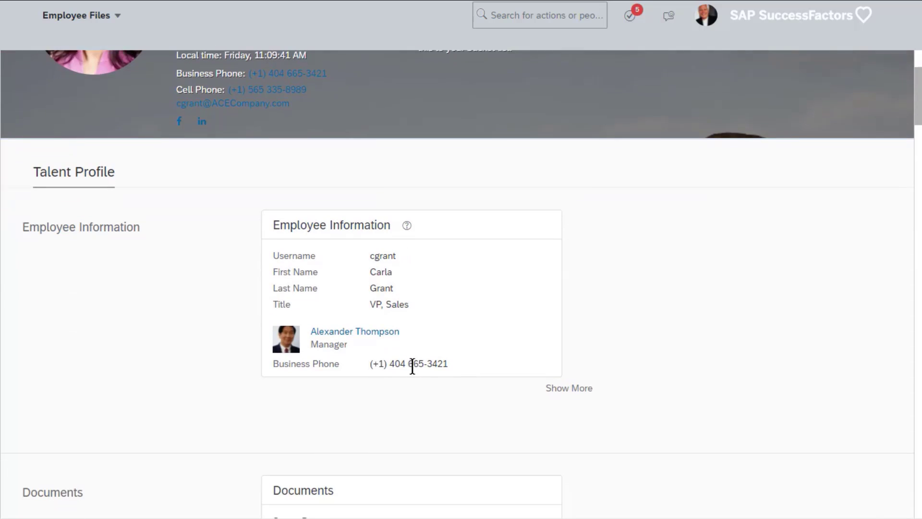
click(572, 387)
scroll(480, 384, up, 2)
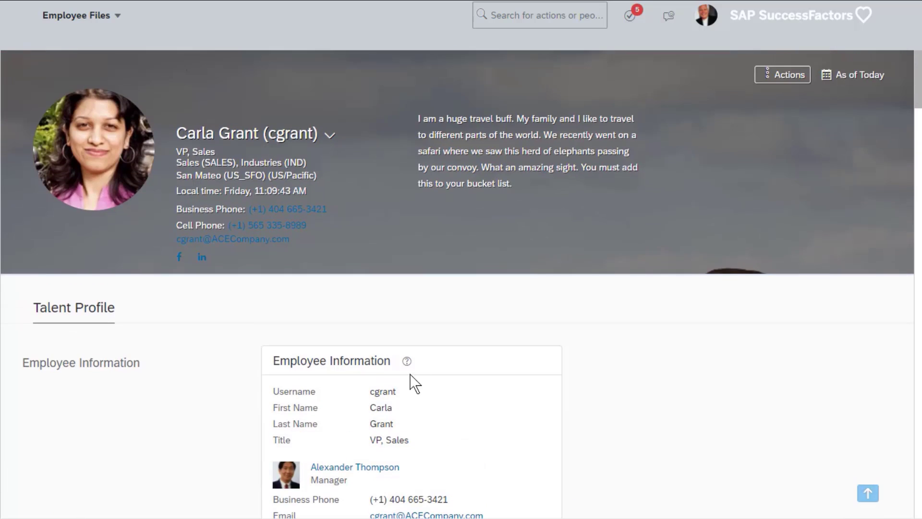
scroll(456, 380, down, 1)
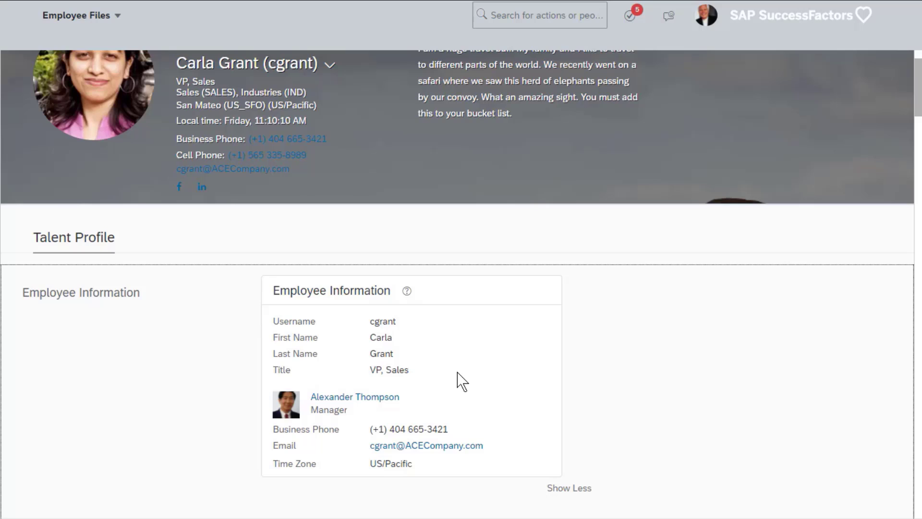
click(103, 23)
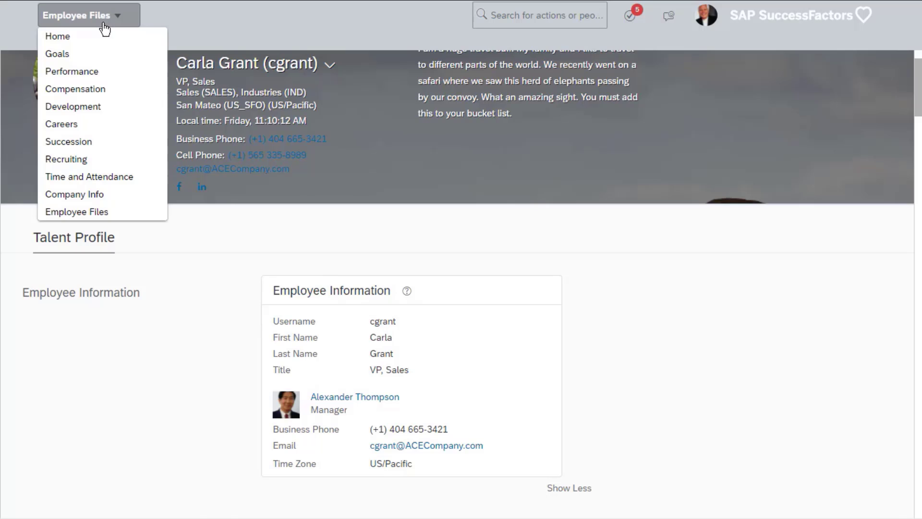
Step: From Home, go through My Team to the Director, Sales's Personal Information page
click(83, 37)
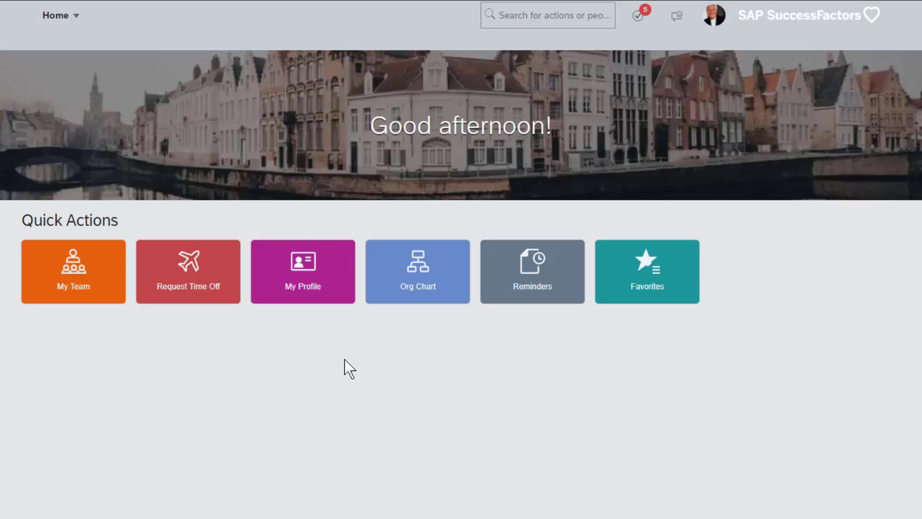
click(78, 265)
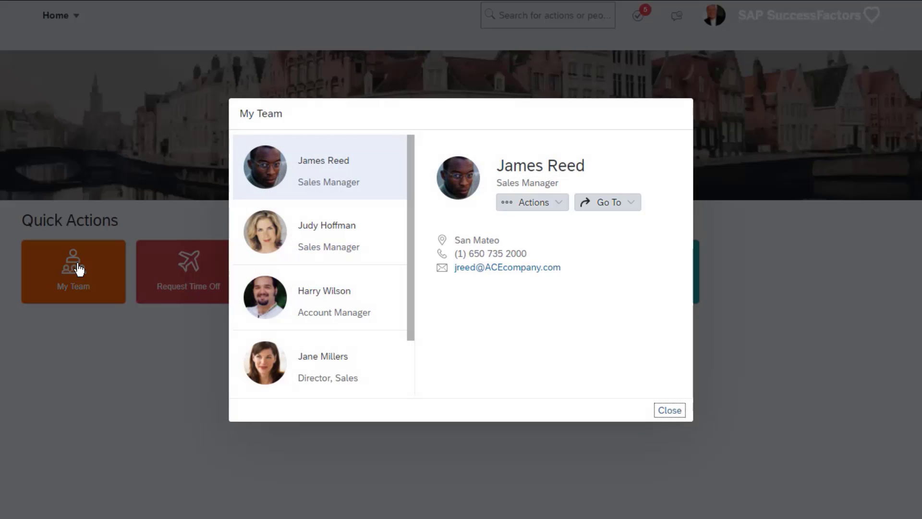
click(354, 375)
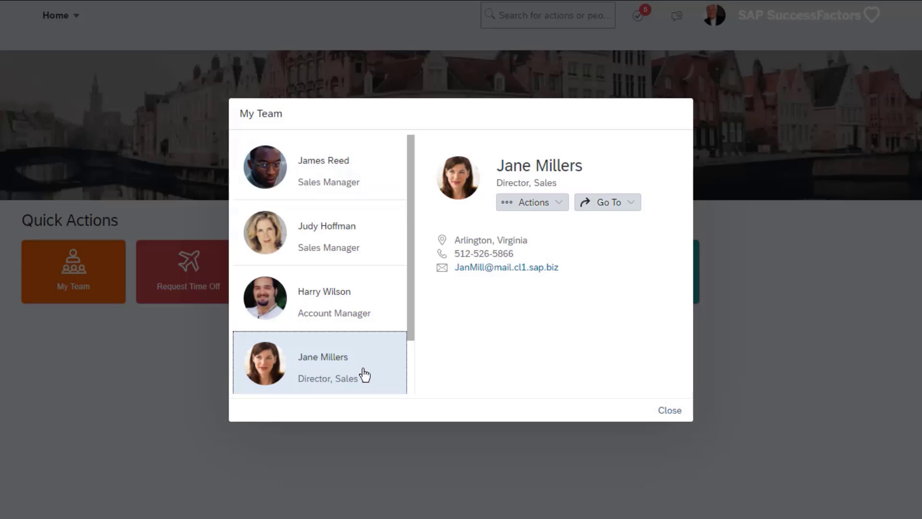
click(561, 205)
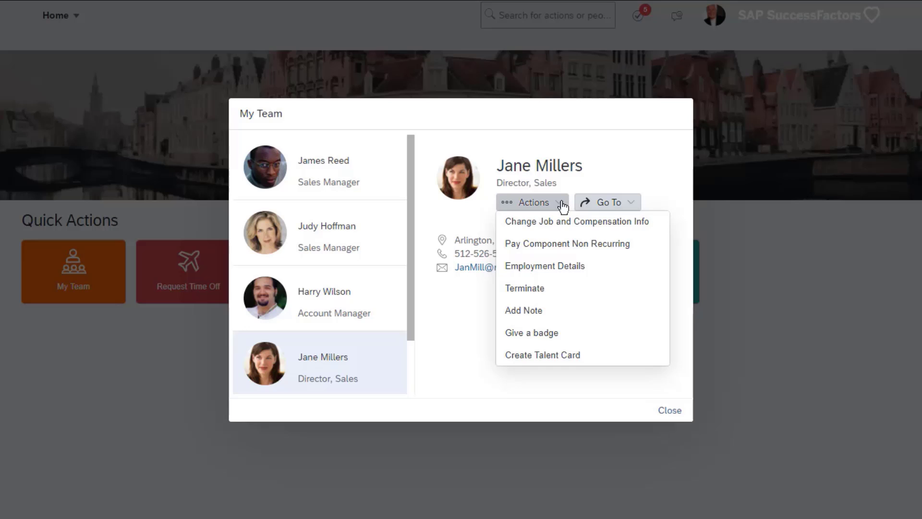
click(631, 207)
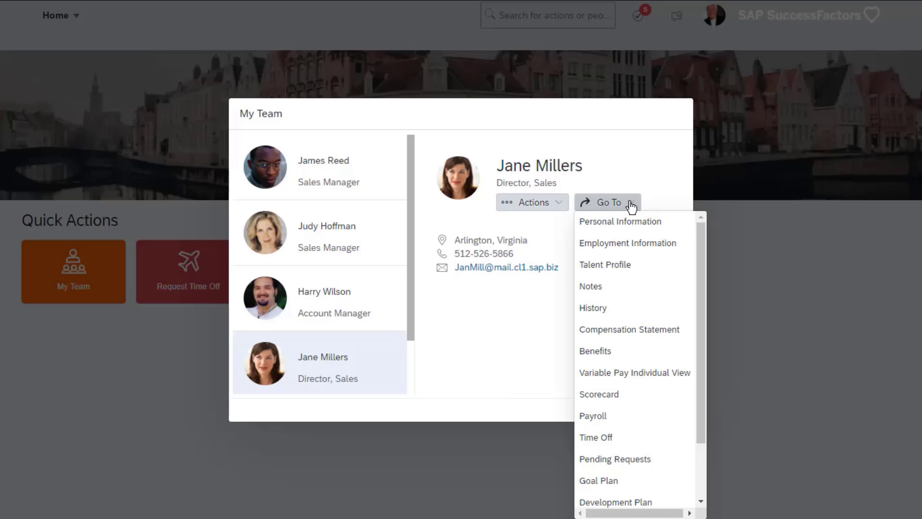
click(617, 222)
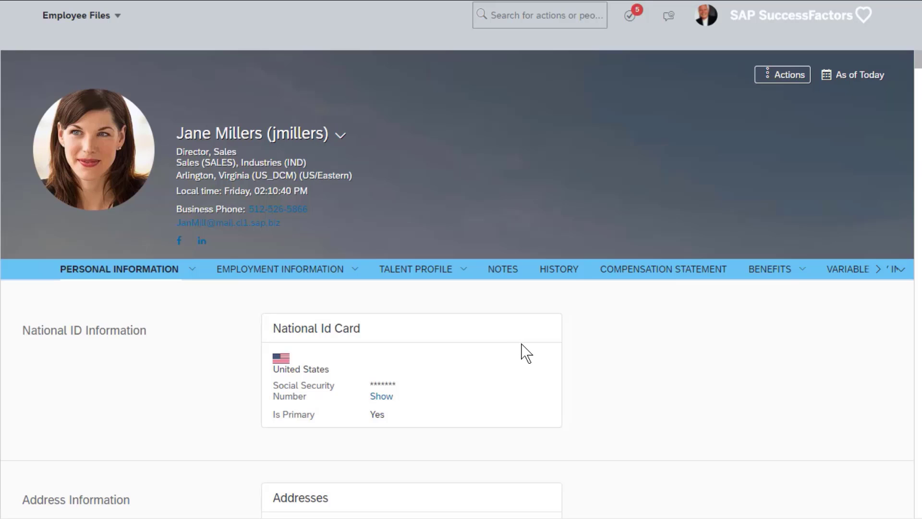
Step: Scroll to her Job Information (Salary Grade 16) and open the employee's Actions menu
scroll(526, 353, down, 5)
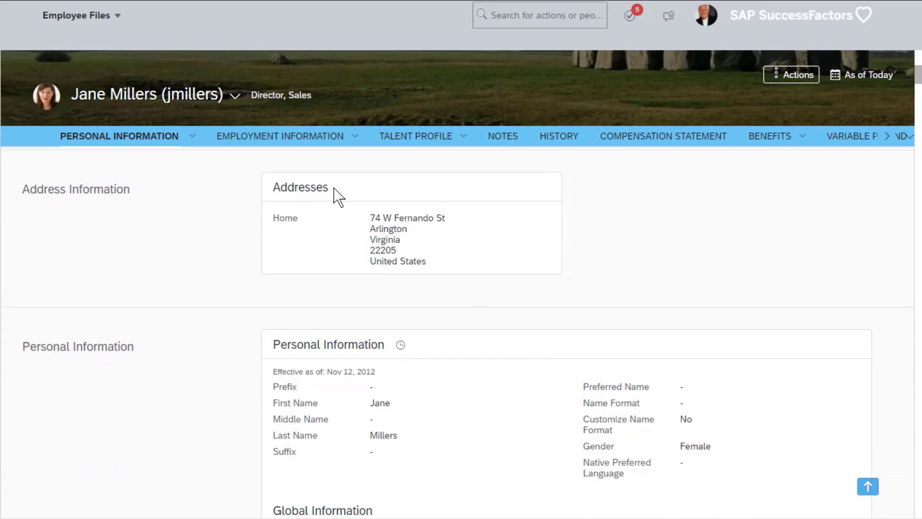
scroll(504, 372, down, 7)
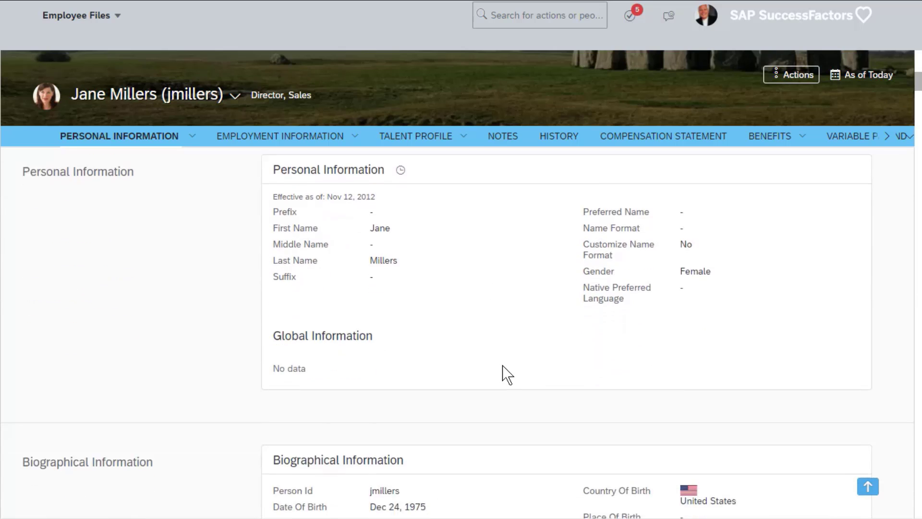
scroll(442, 312, down, 7)
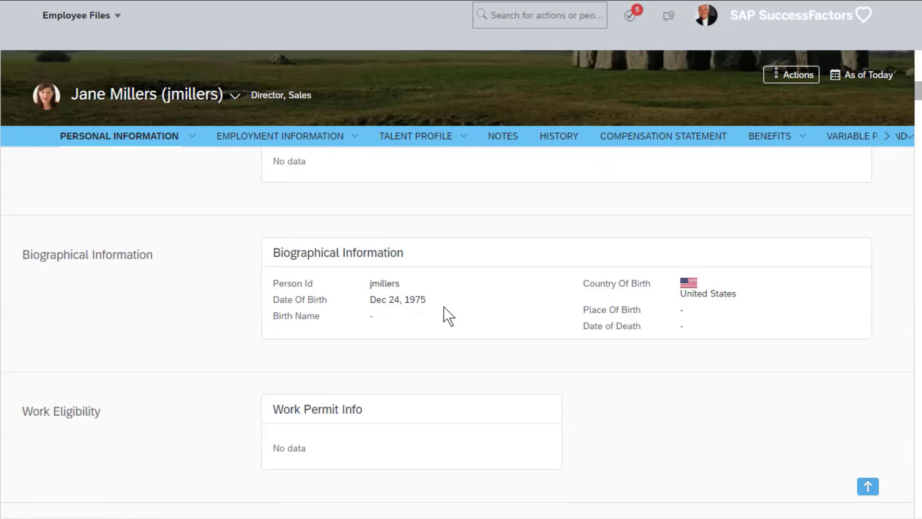
scroll(415, 303, down, 6)
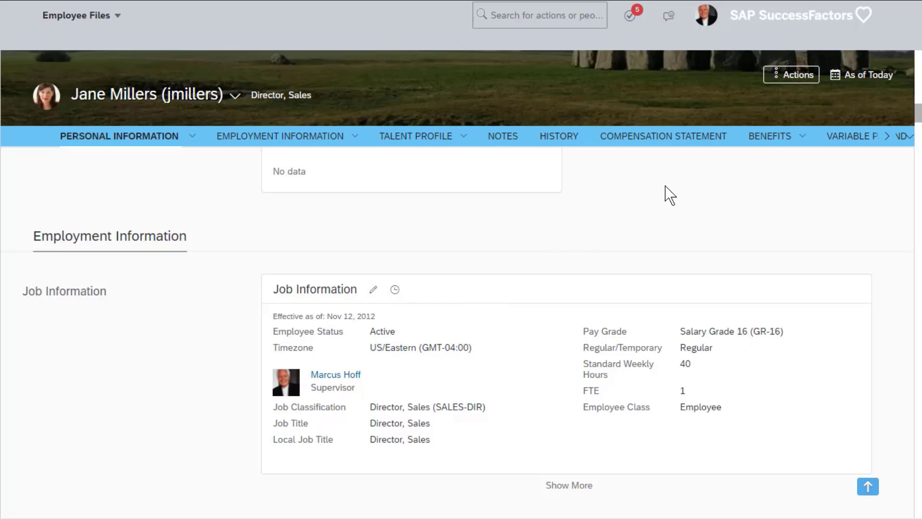
click(784, 77)
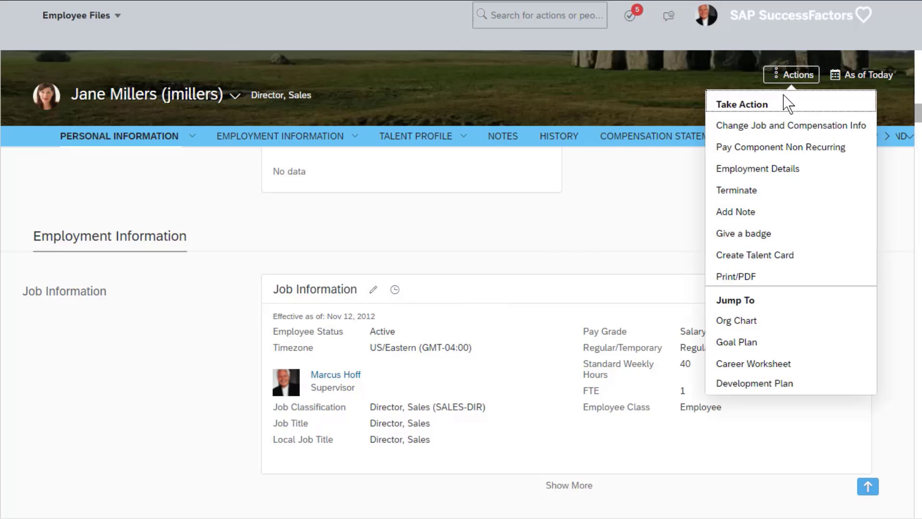
Step: Start Change Job and Compensation Info with Job and Compensation Information, effective Apr 01, 2022
click(788, 132)
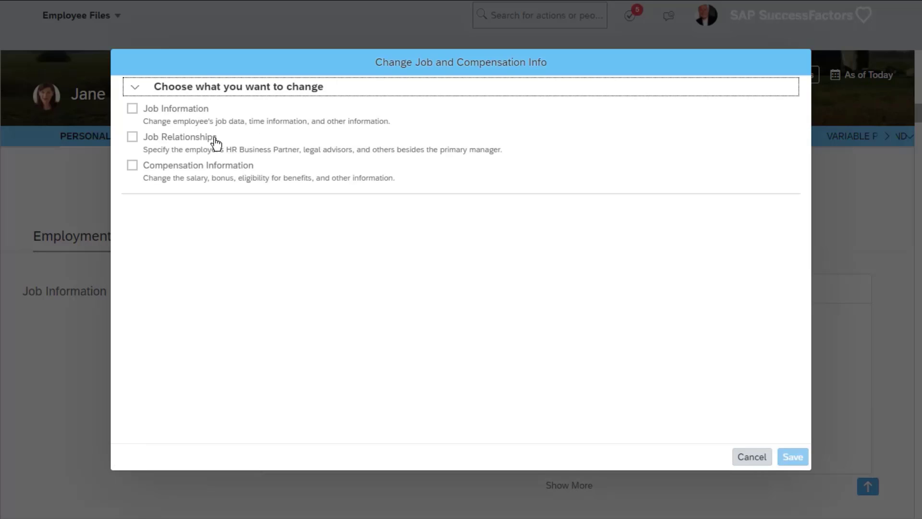
click(133, 109)
click(133, 166)
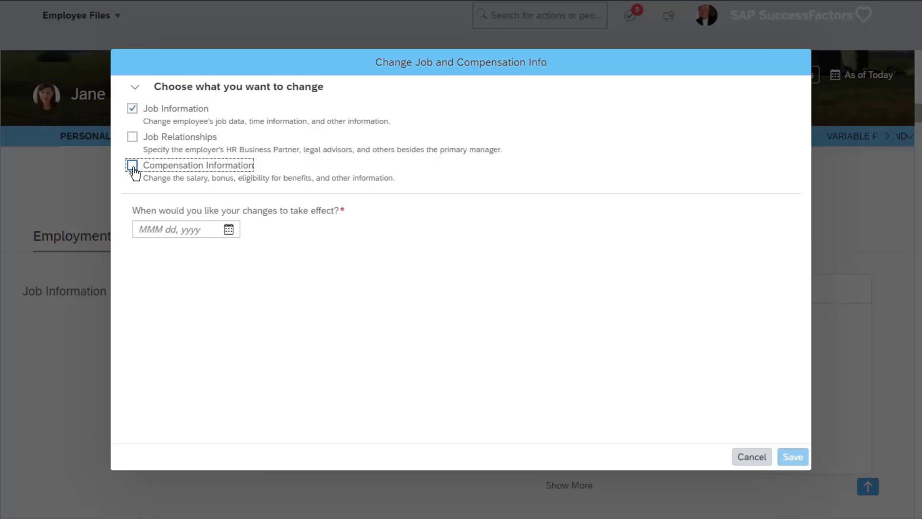
click(133, 167)
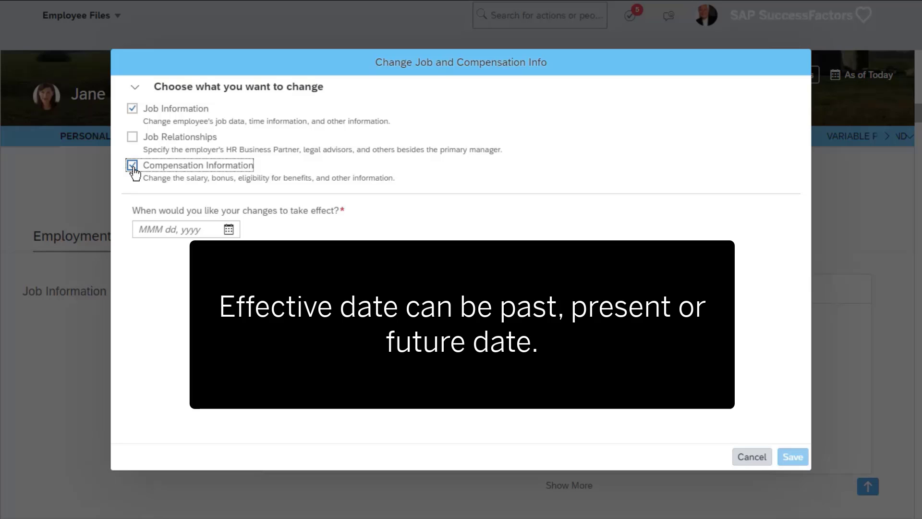
click(228, 229)
click(275, 297)
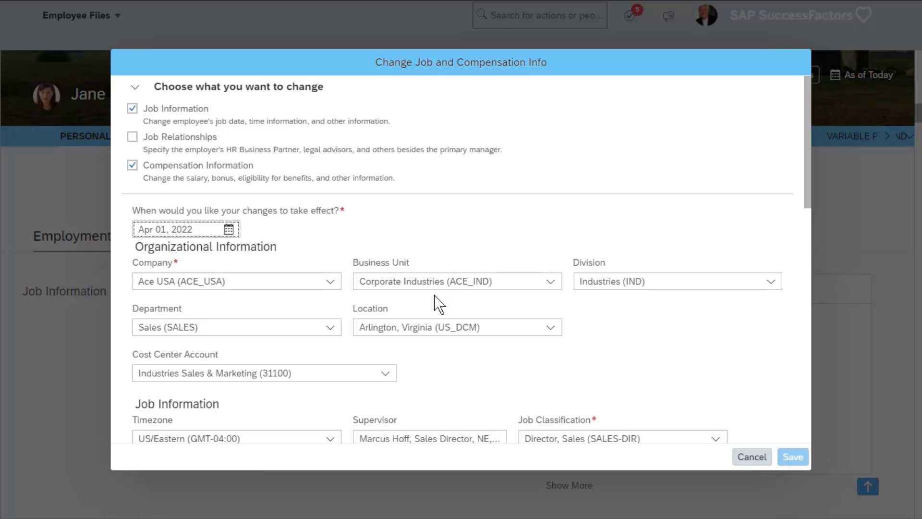
Step: Change Standard Weekly Hours from 40 to 30 and save the job information change
scroll(499, 309, down, 2)
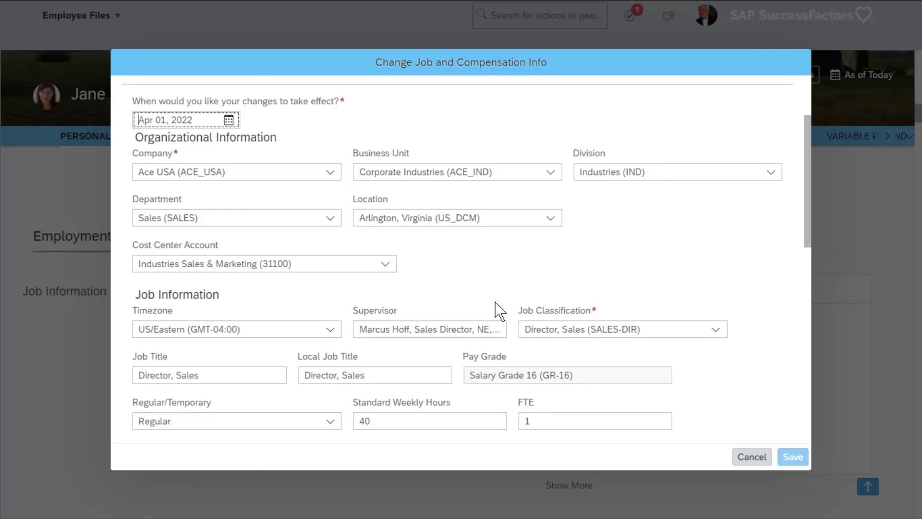
scroll(560, 289, down, 10)
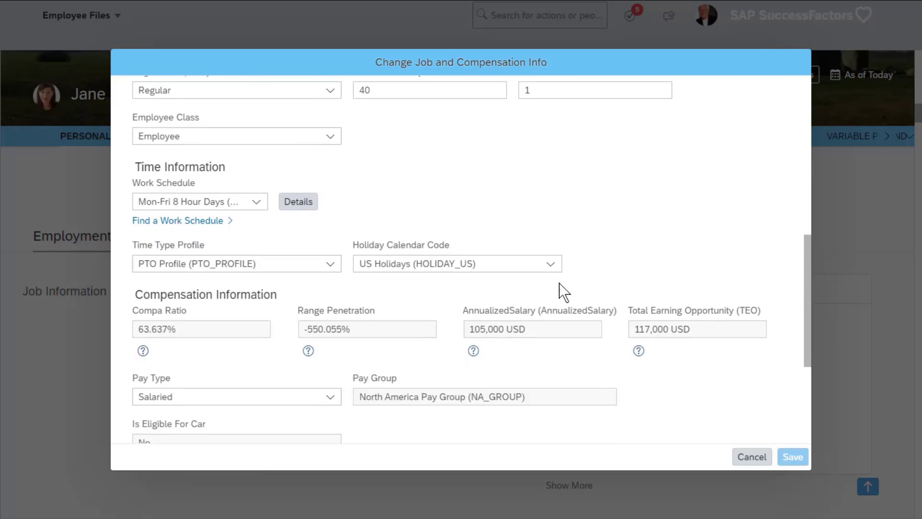
scroll(562, 287, down, 1)
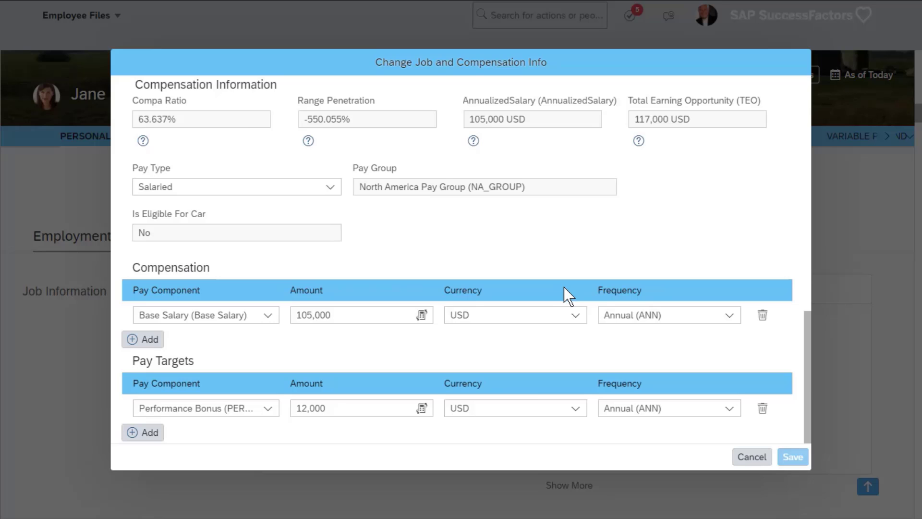
scroll(563, 287, up, 6)
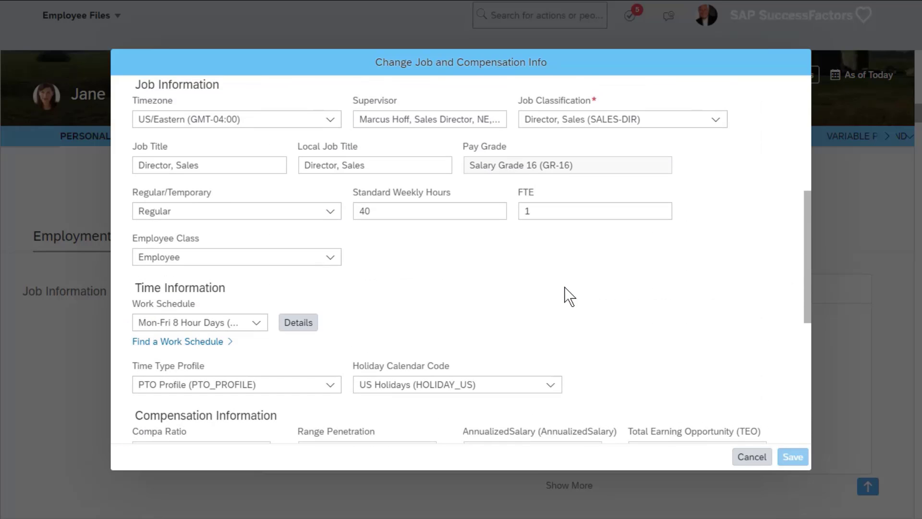
click(313, 210)
click(365, 210)
double_click(364, 212)
text(30)
click(436, 250)
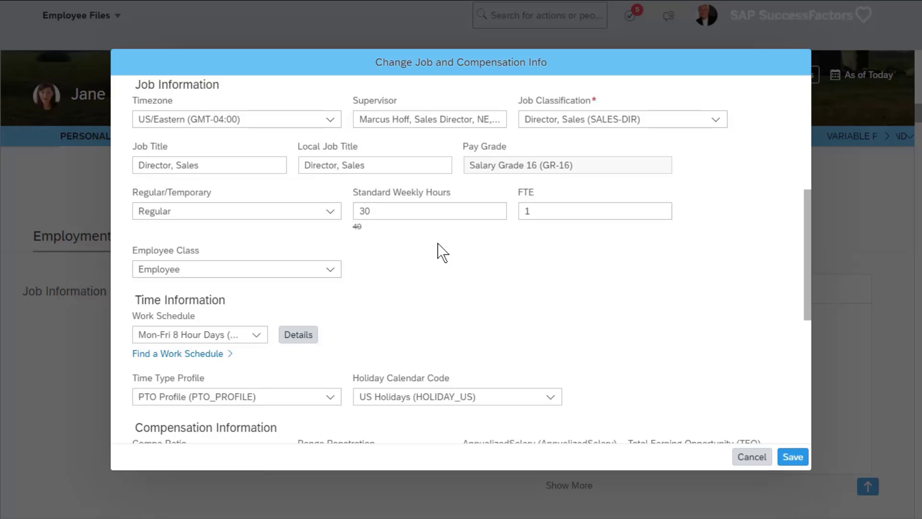
click(793, 457)
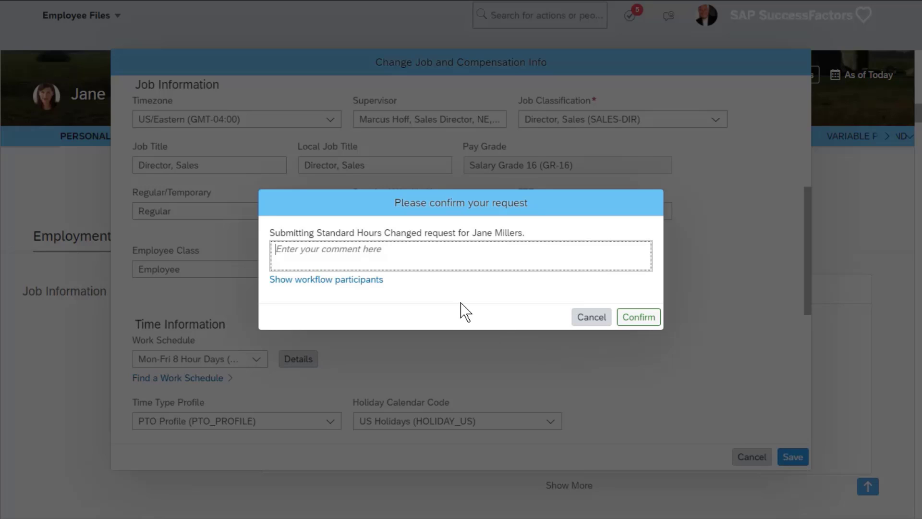
Step: Review the workflow participants, then cancel and discard the hours change, keeping 40 weekly hours
click(370, 281)
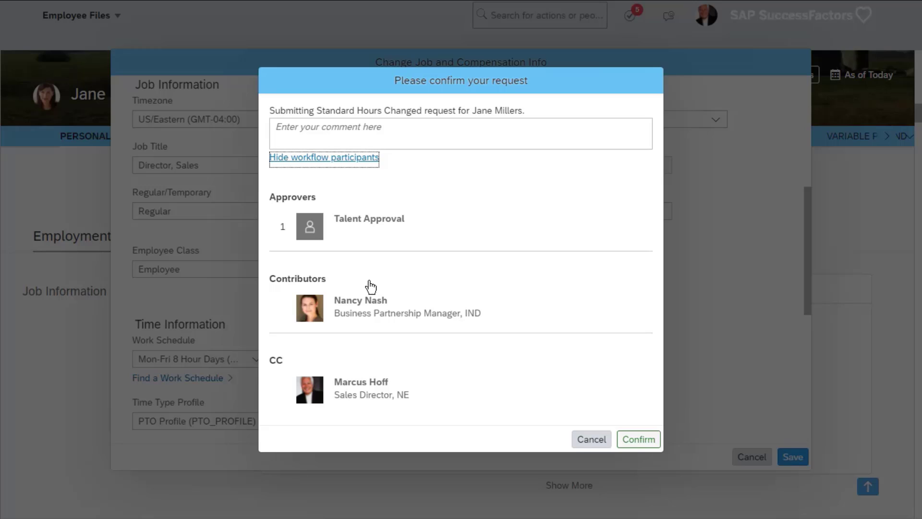
click(591, 440)
click(752, 461)
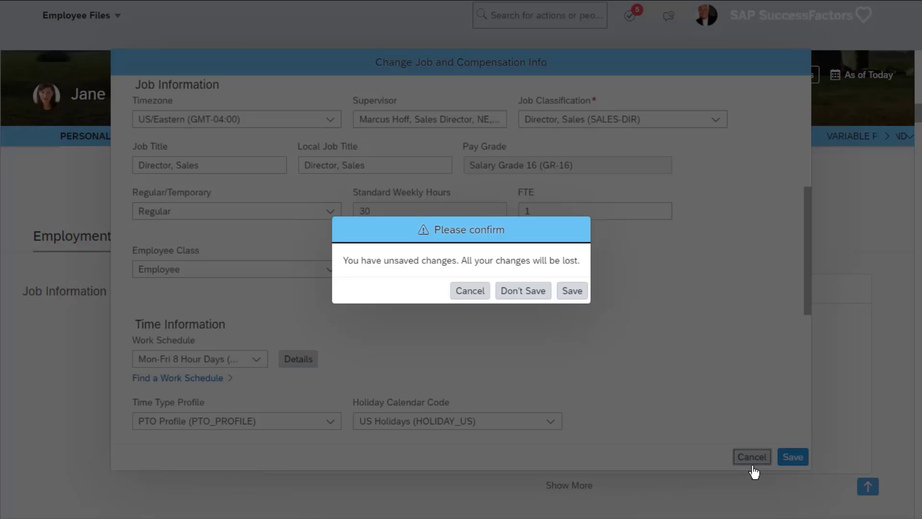
click(528, 294)
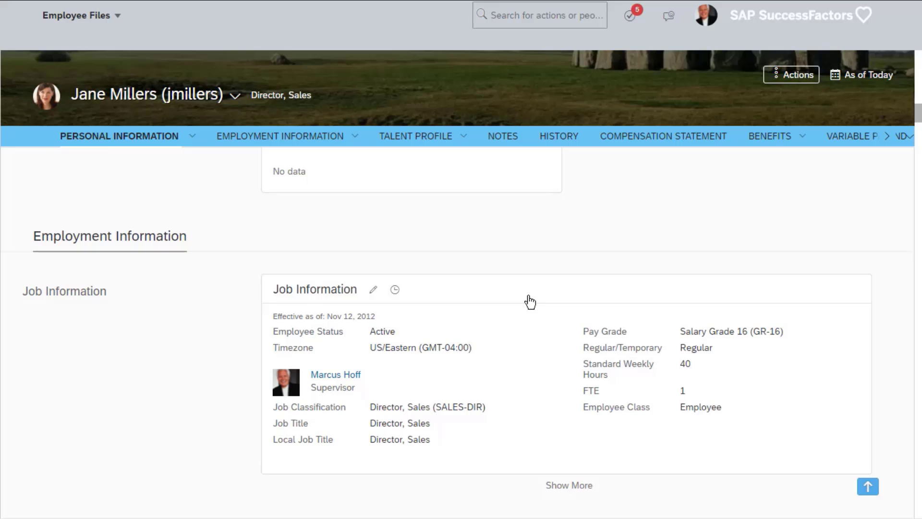
scroll(530, 302, down, 10)
Step: Start a new Spot Bonus award from the Pay Component Non Recurring section
scroll(533, 312, down, 8)
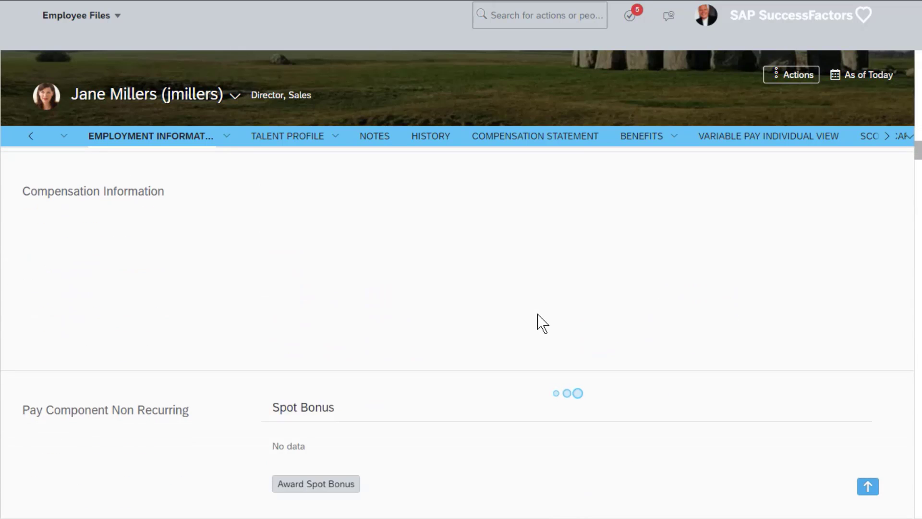
scroll(537, 322, down, 8)
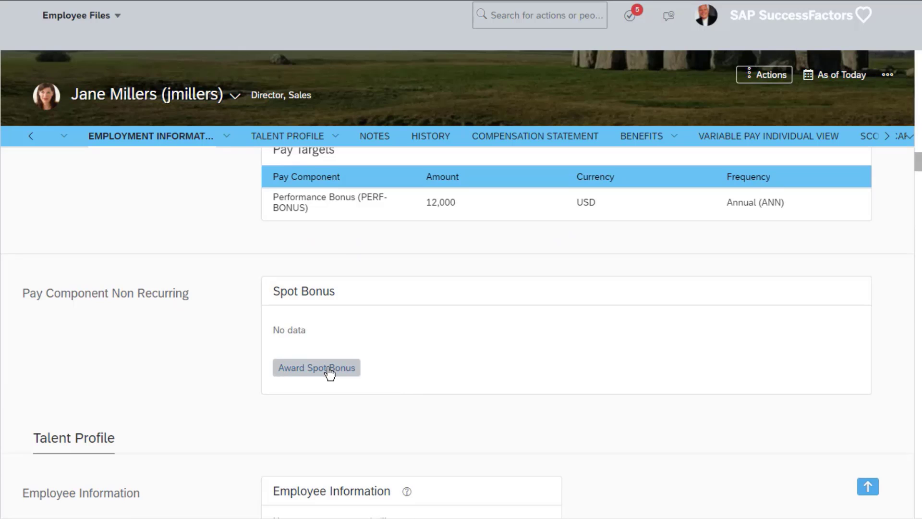
click(329, 372)
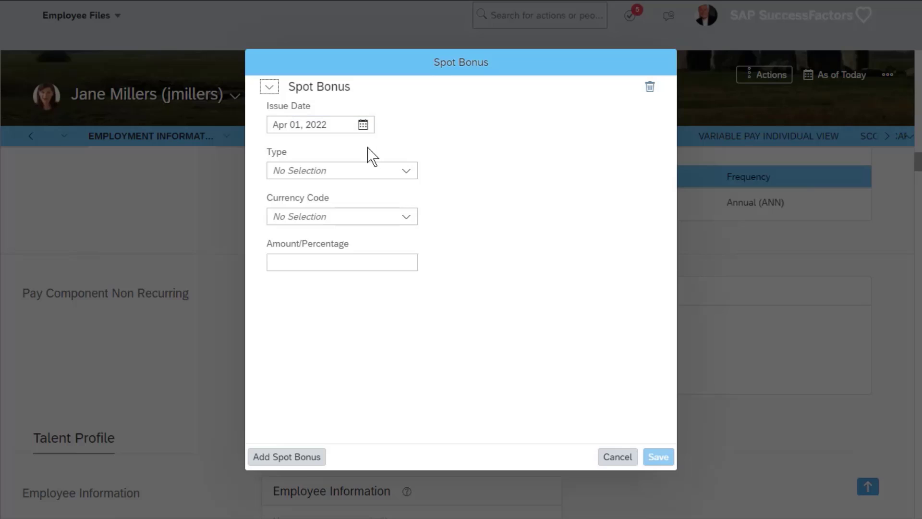
Step: Fill in a Spot Bonus (SPOT) of 500 USD and save it
click(406, 171)
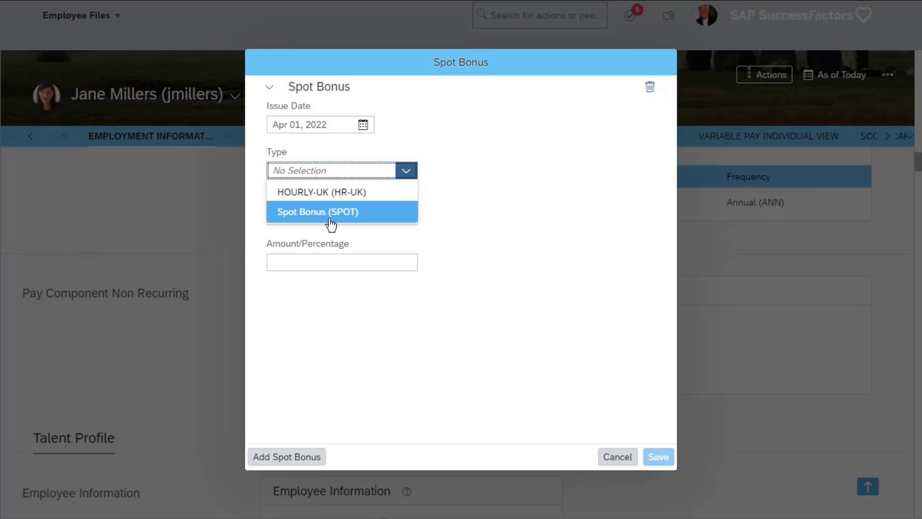
click(330, 211)
click(328, 217)
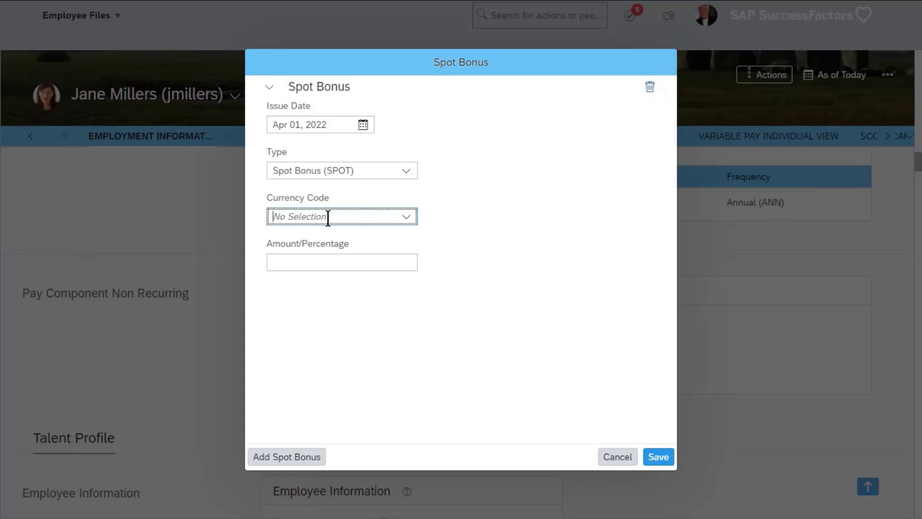
text(USD)
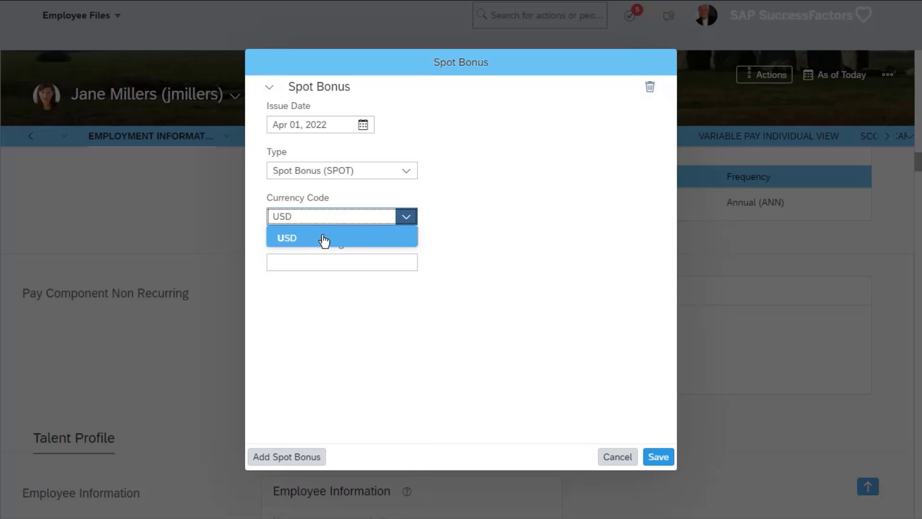
click(324, 240)
click(312, 262)
text(500)
click(657, 457)
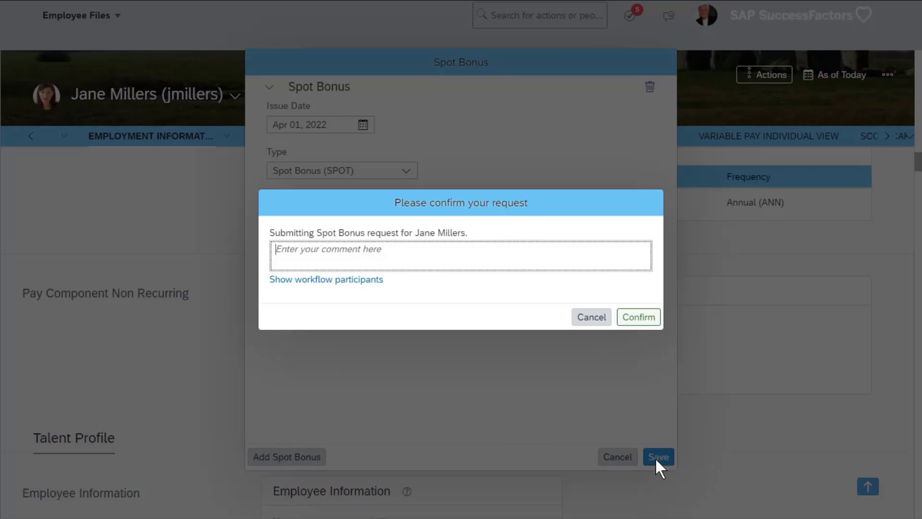
Step: Show the workflow participants, add a praise comment about the employee's great job, and confirm
click(356, 279)
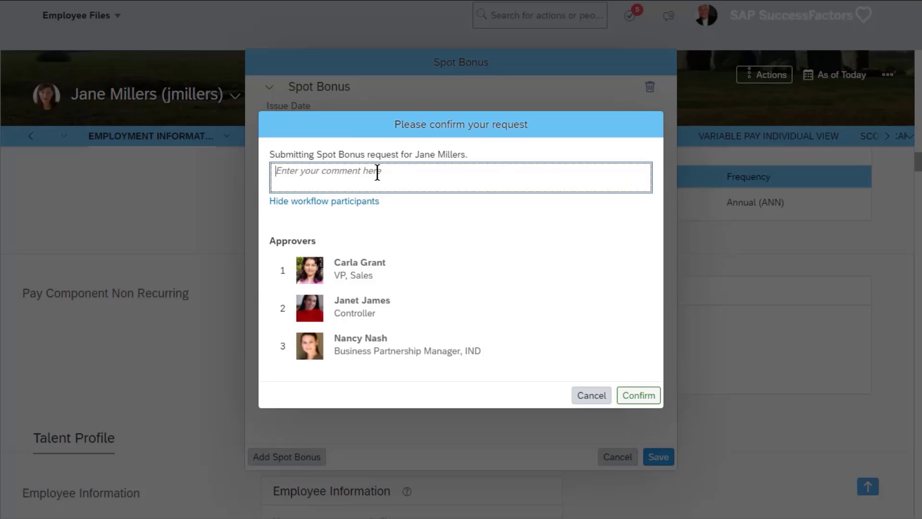
text(Jane is don)
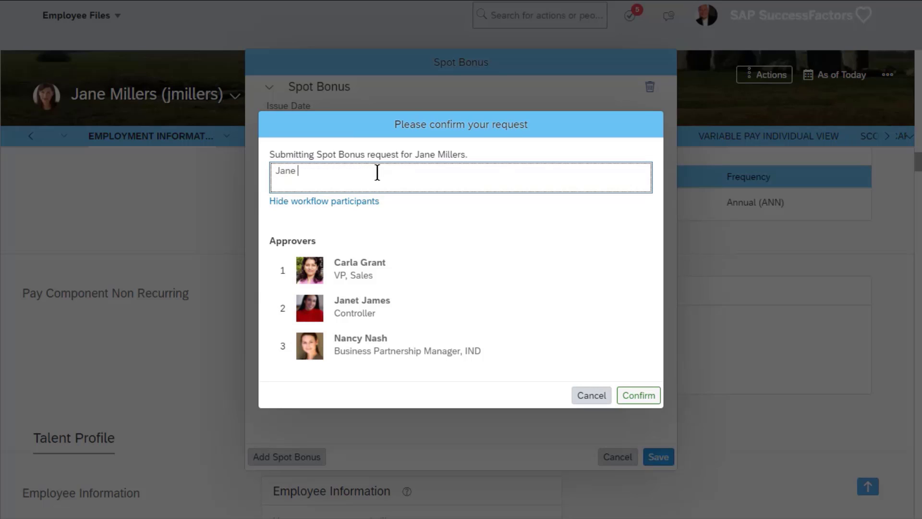
key(BackSpace)
key(BackSpace)
text(oing a great job!)
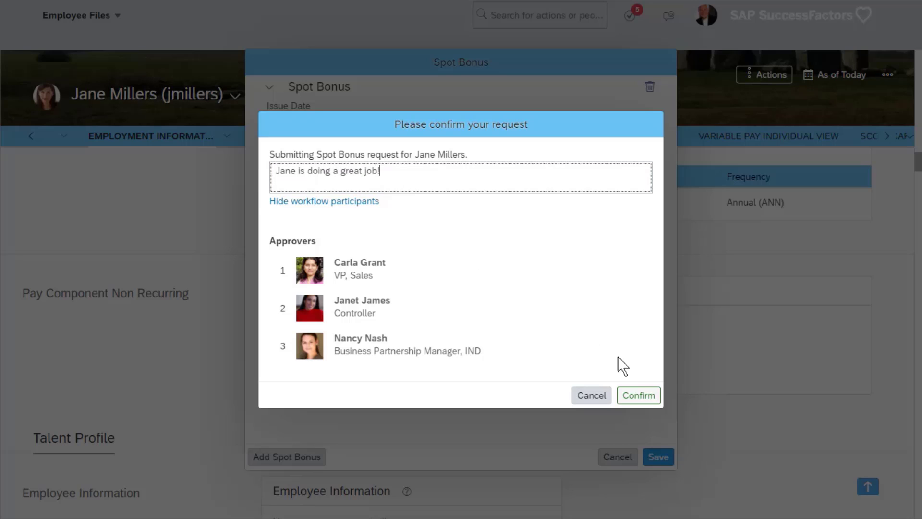
click(651, 402)
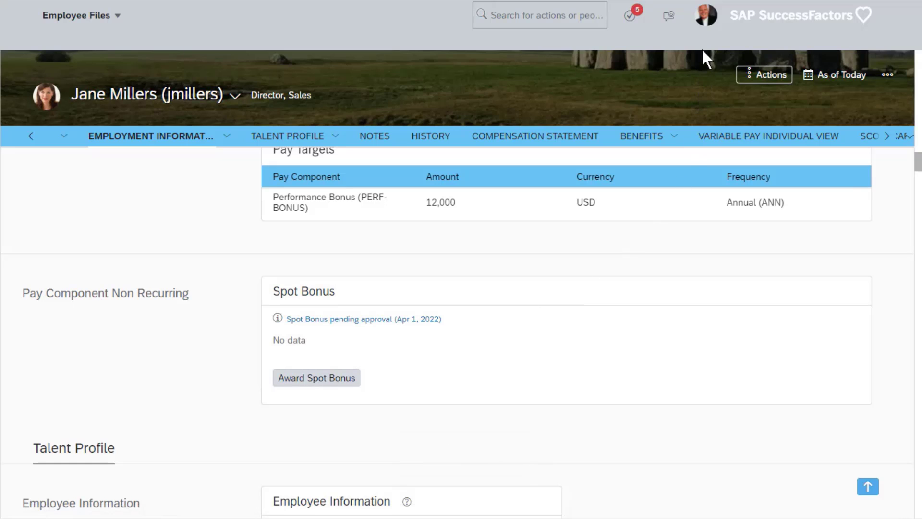
Step: Proxy as the VP, Sales user by searching for their user name
click(705, 16)
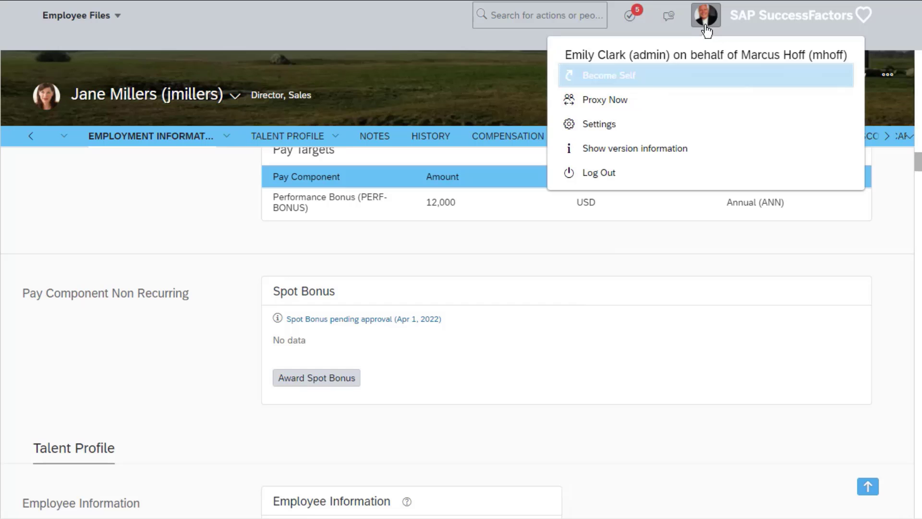
click(612, 101)
click(426, 266)
text(cgrant)
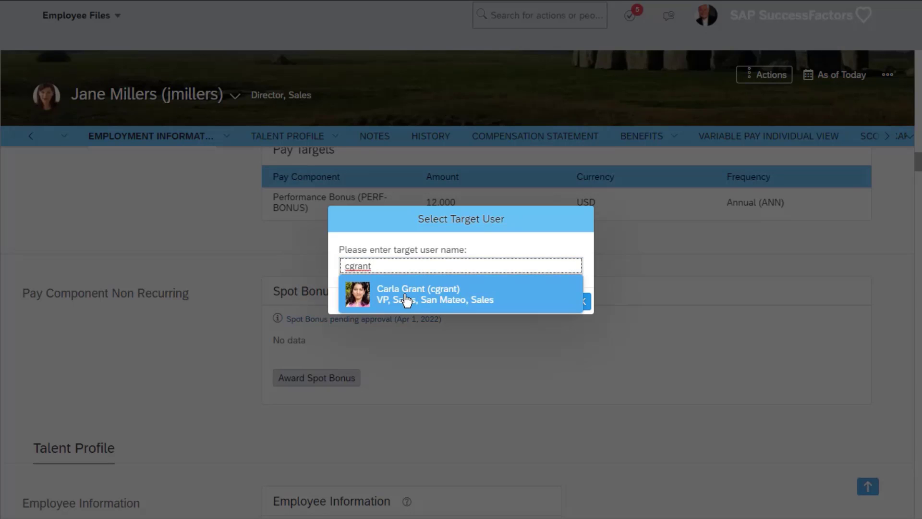
click(407, 300)
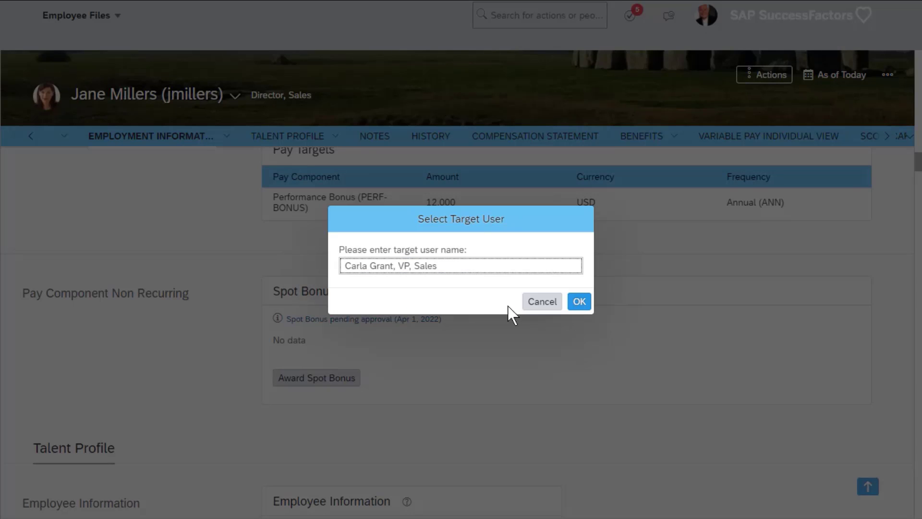
click(579, 301)
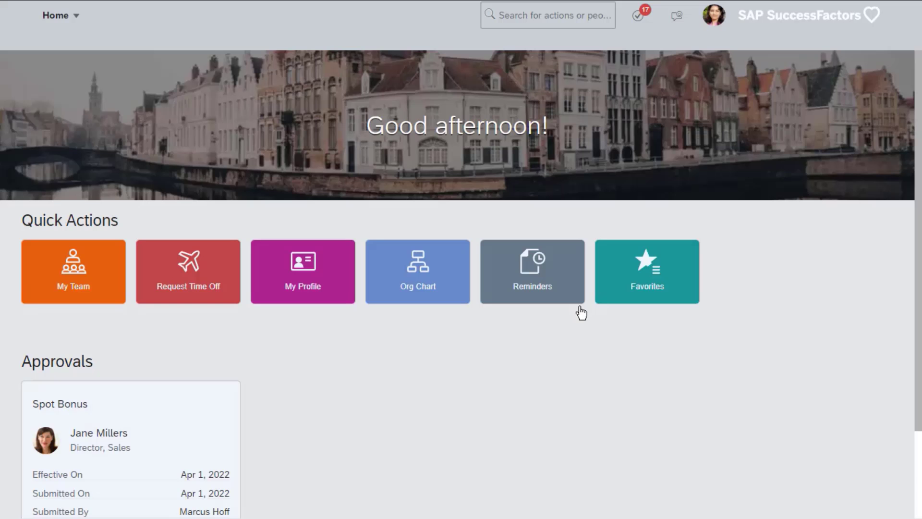
Step: Approve the 500 USD Spot Bonus from its details view after cancelling approve-with-comments
scroll(532, 367, down, 2)
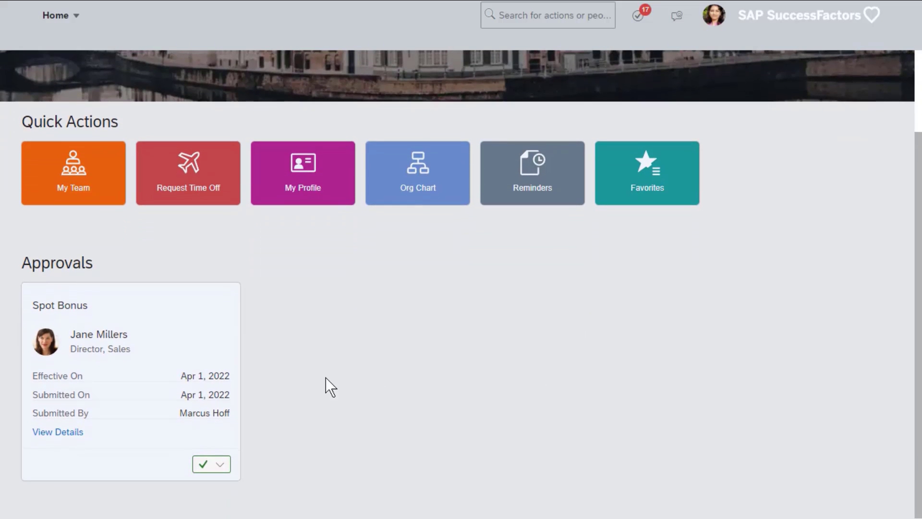
click(220, 465)
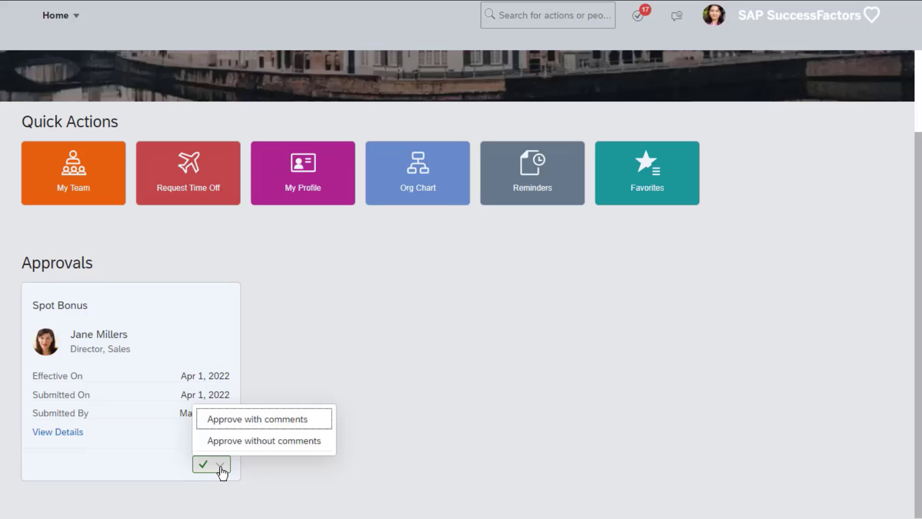
click(263, 420)
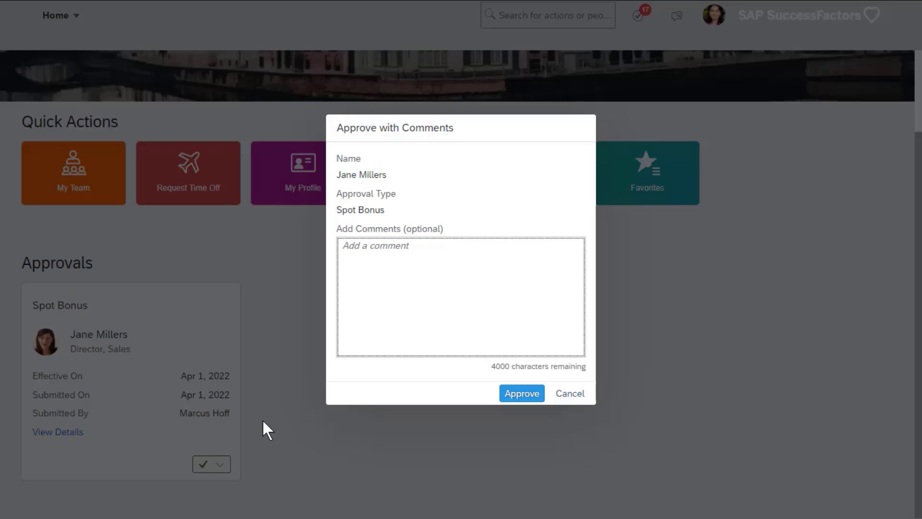
click(564, 395)
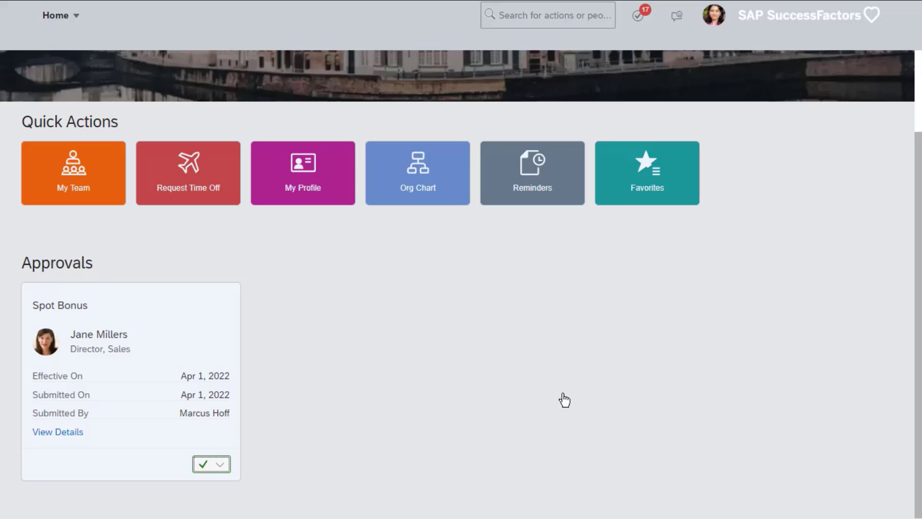
click(71, 433)
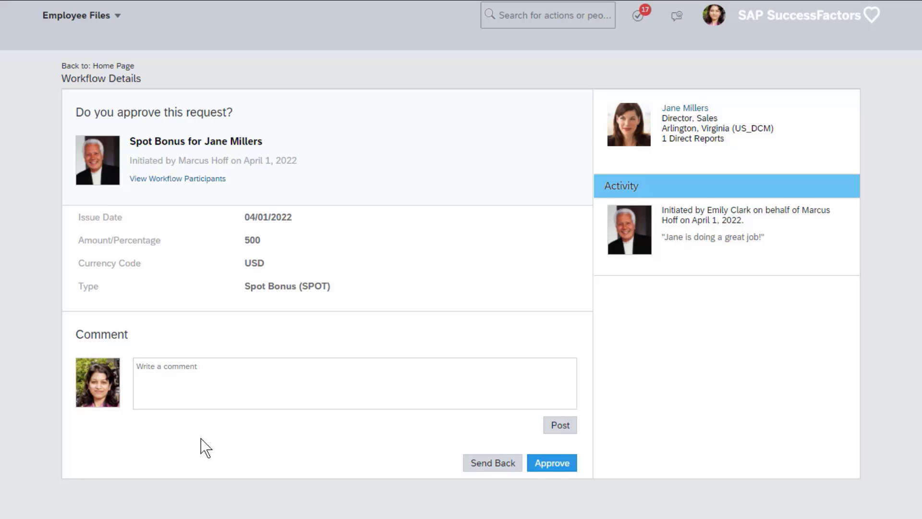
click(552, 463)
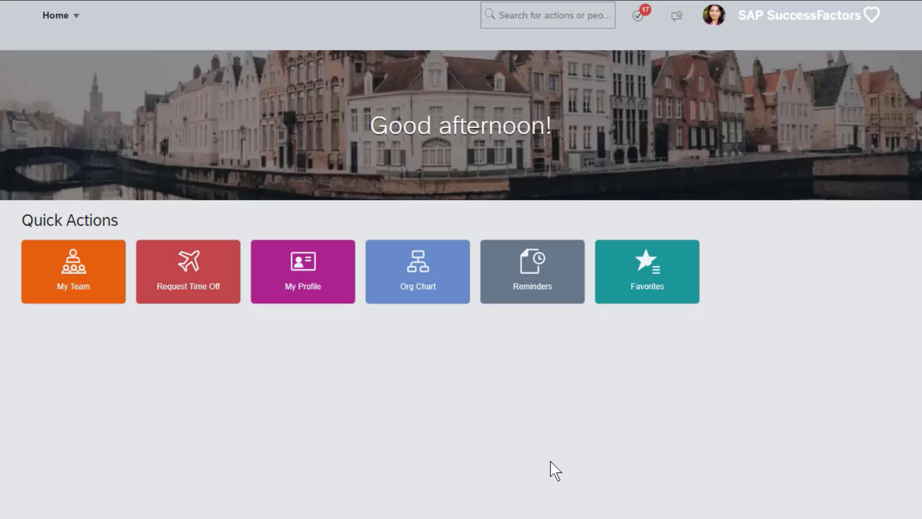
Step: End the proxy session with Become Self to return to the admin's account
click(709, 27)
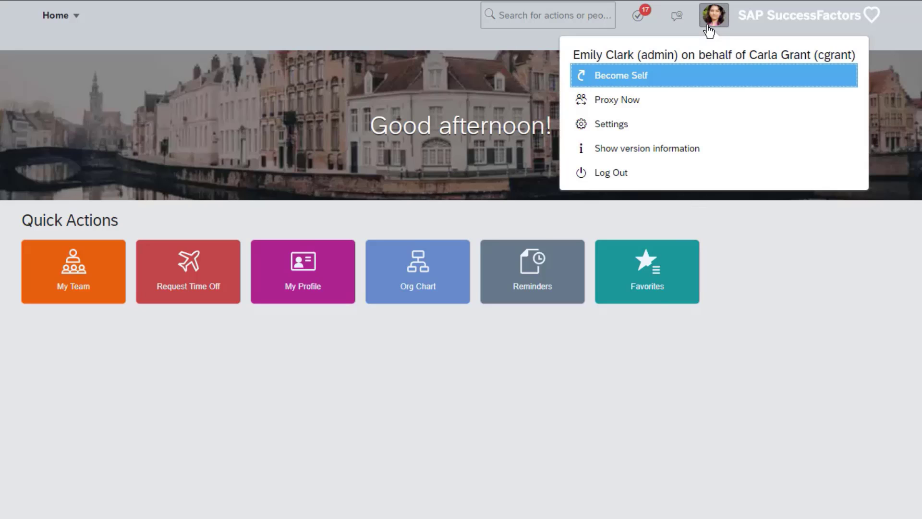
click(687, 84)
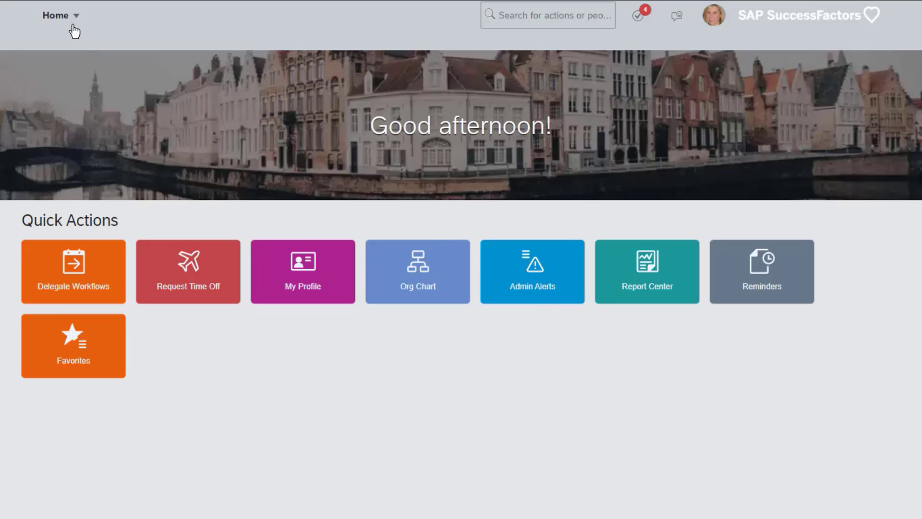
Step: Go to Admin Center and open the Stalled Workflows - Employee Related admin alerts
click(65, 15)
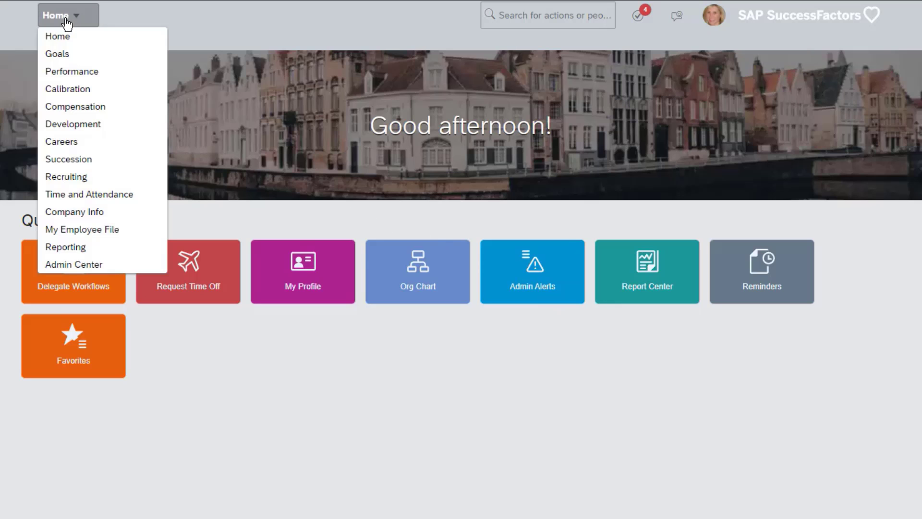
click(121, 269)
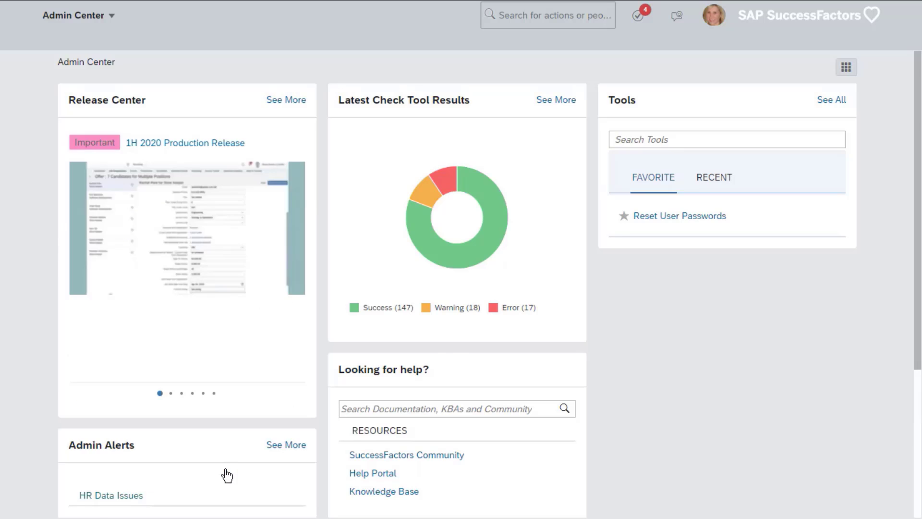
scroll(225, 475, down, 5)
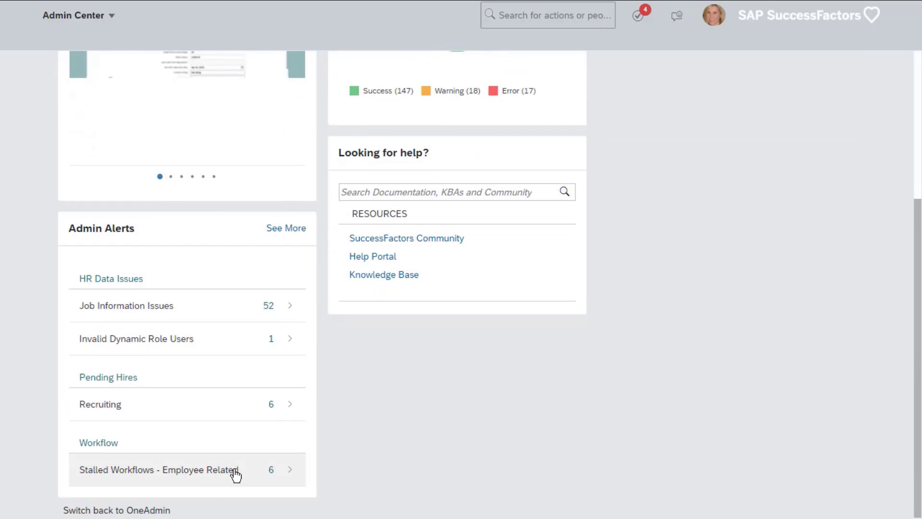
click(235, 475)
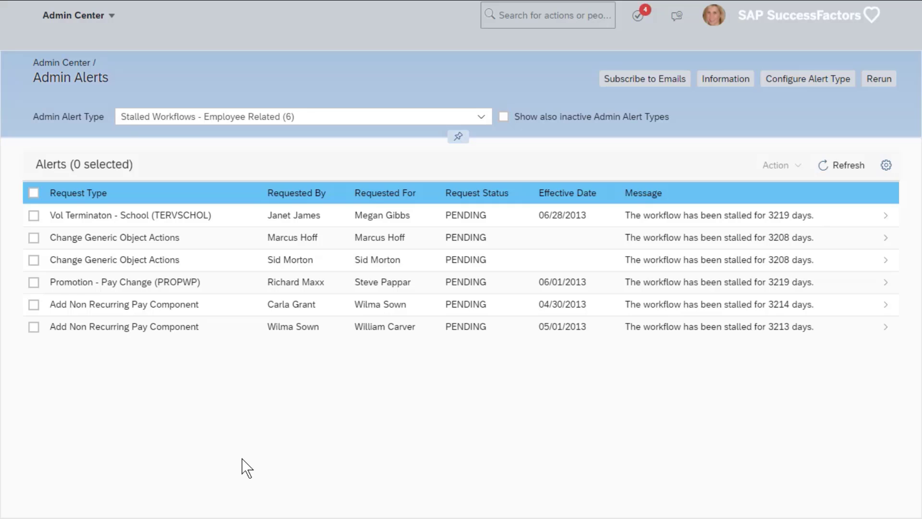
Step: Begin a Change approver action on the first stalled alert, cancel it, and return to Admin Center
click(34, 216)
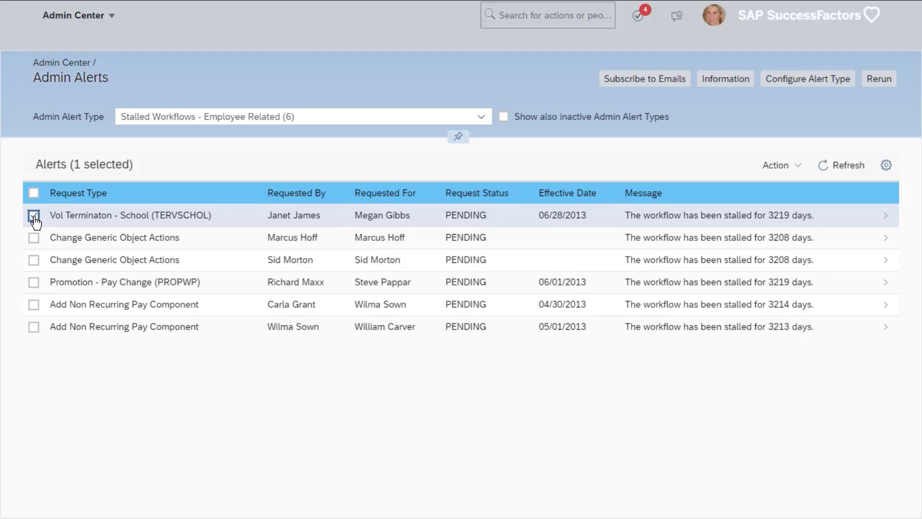
click(792, 166)
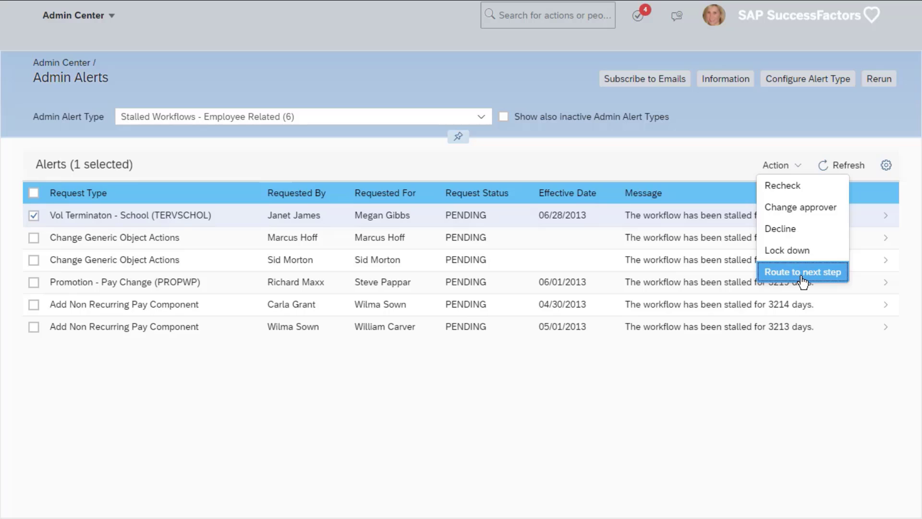
click(798, 209)
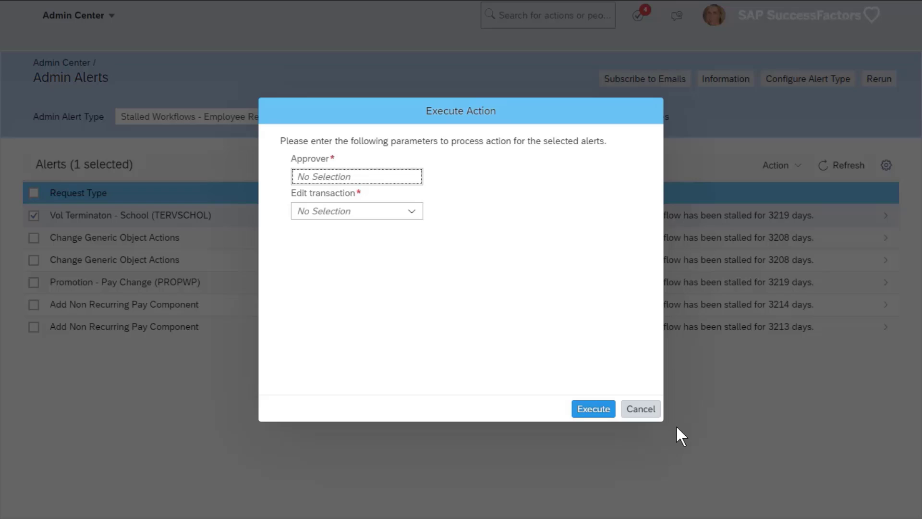
click(650, 412)
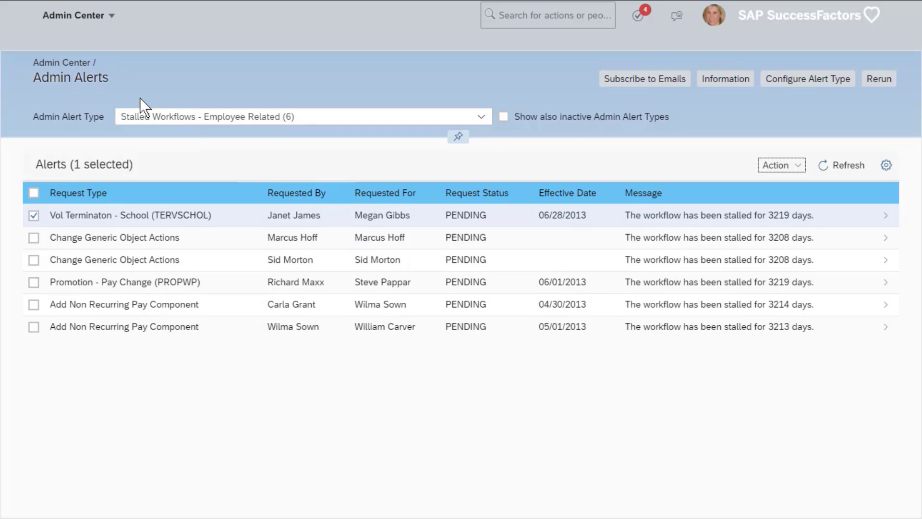
click(72, 66)
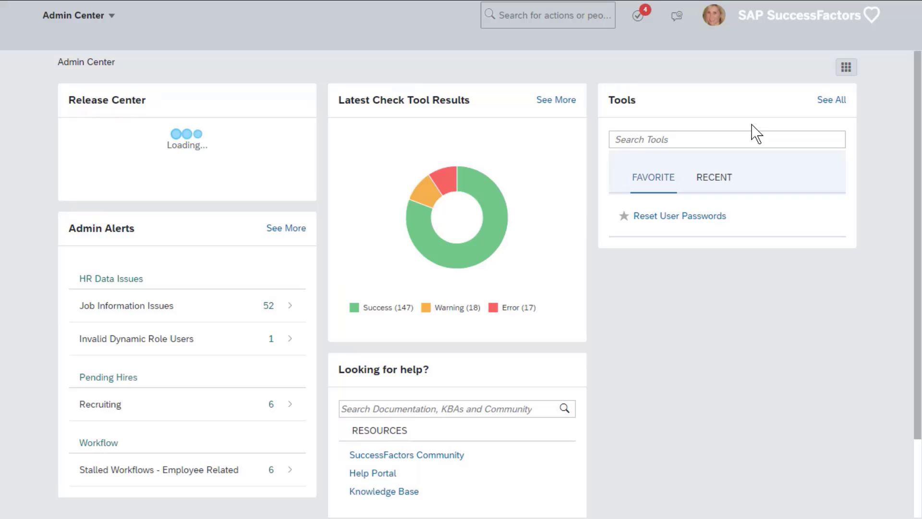
Step: Mark Manage Organization, Pay and Job Structures as a favourite admin tool
click(831, 99)
mouse_move(379, 407)
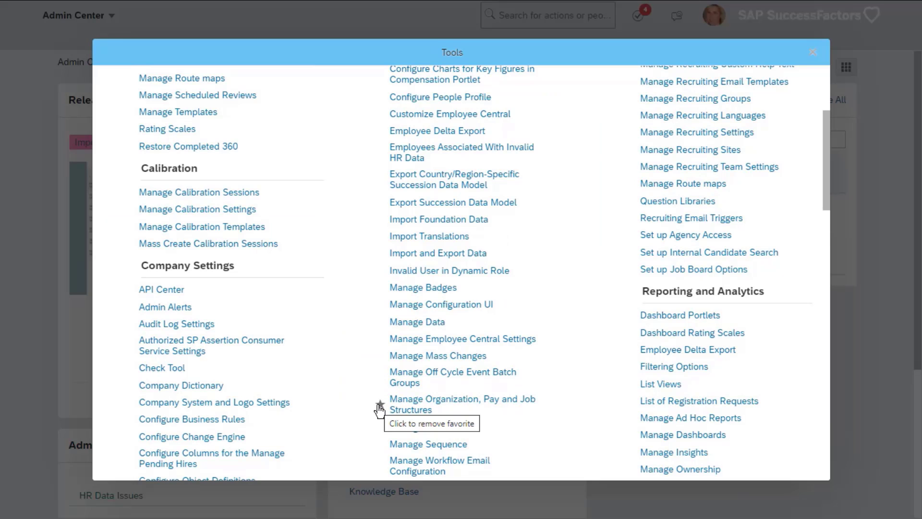
click(813, 53)
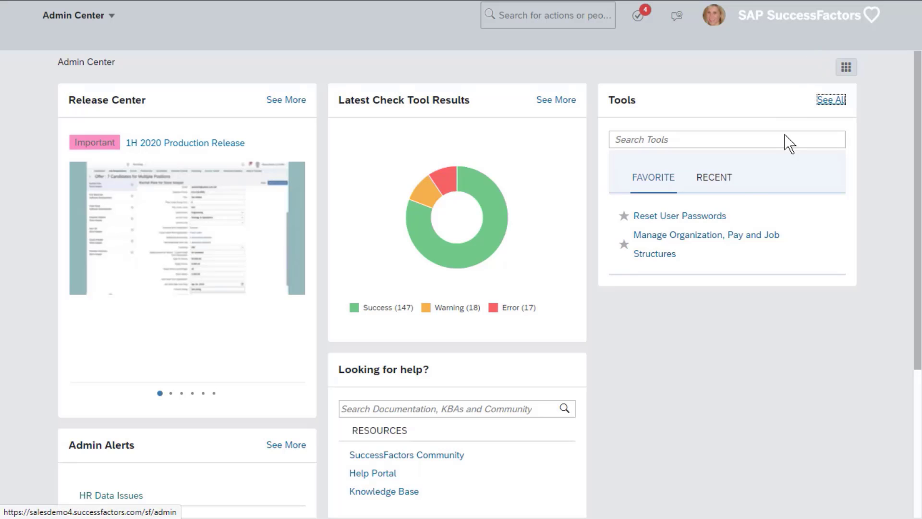
click(709, 247)
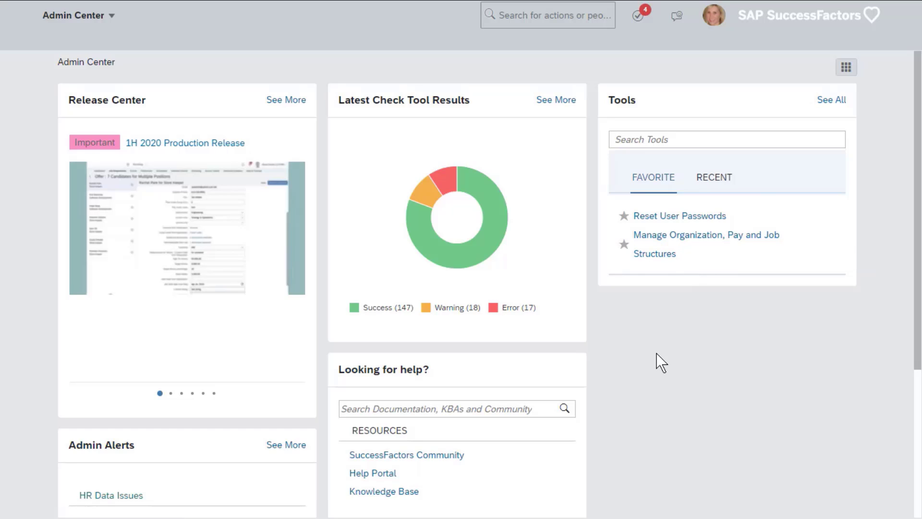